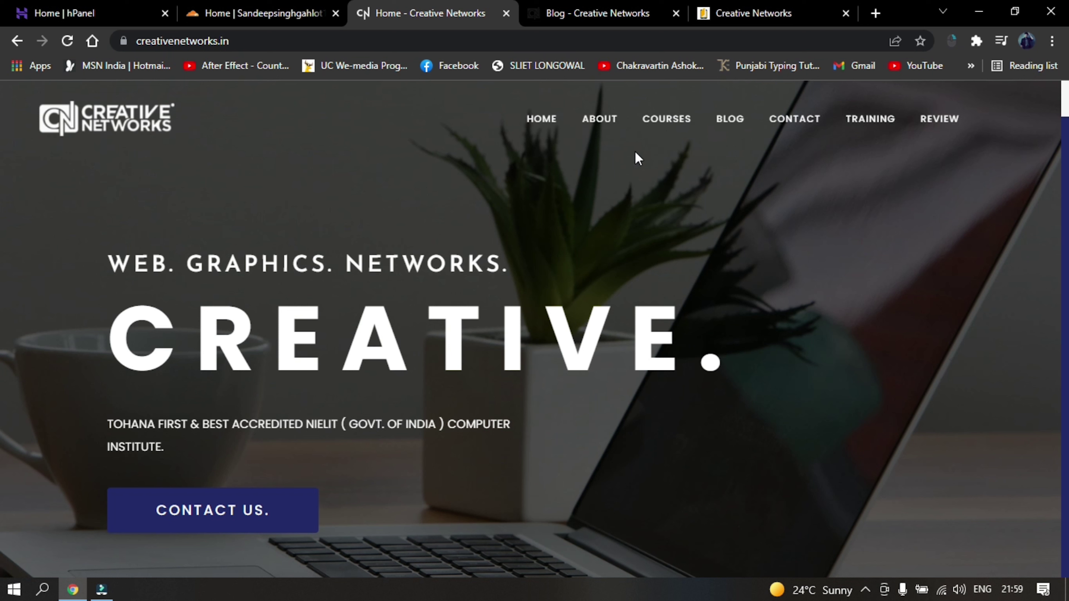
- Compare the creativenetworks.in home page with the sites on its blog and online subdomains
click(614, 14)
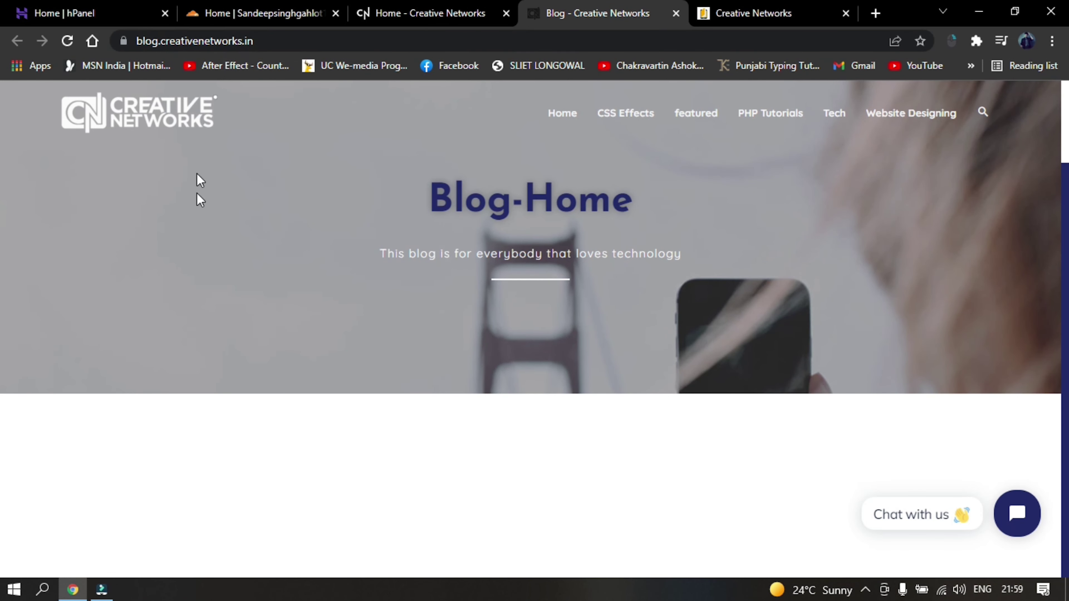
click(480, 11)
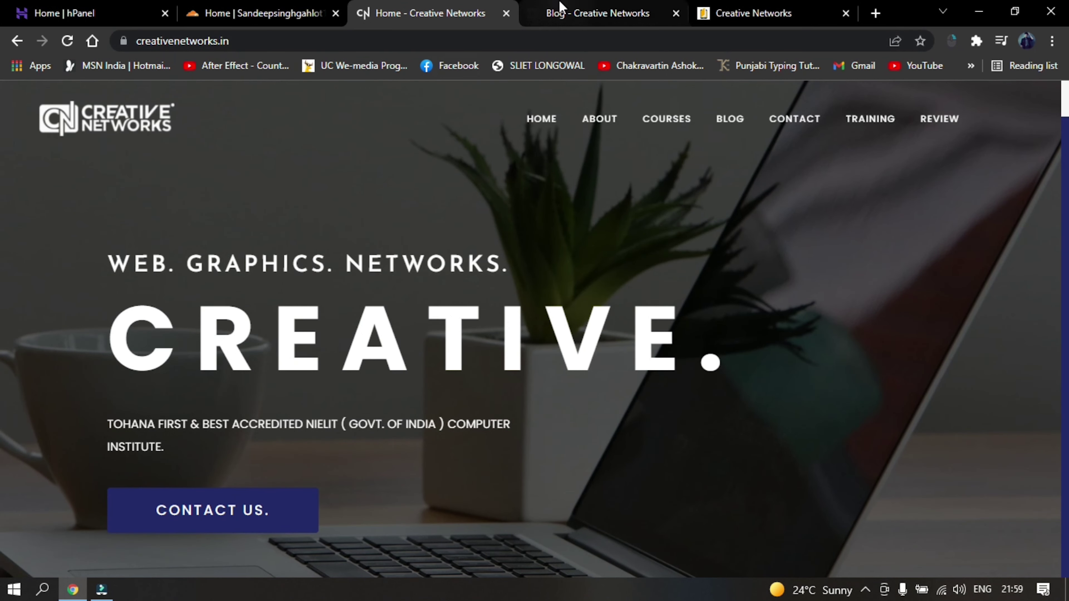
click(554, 13)
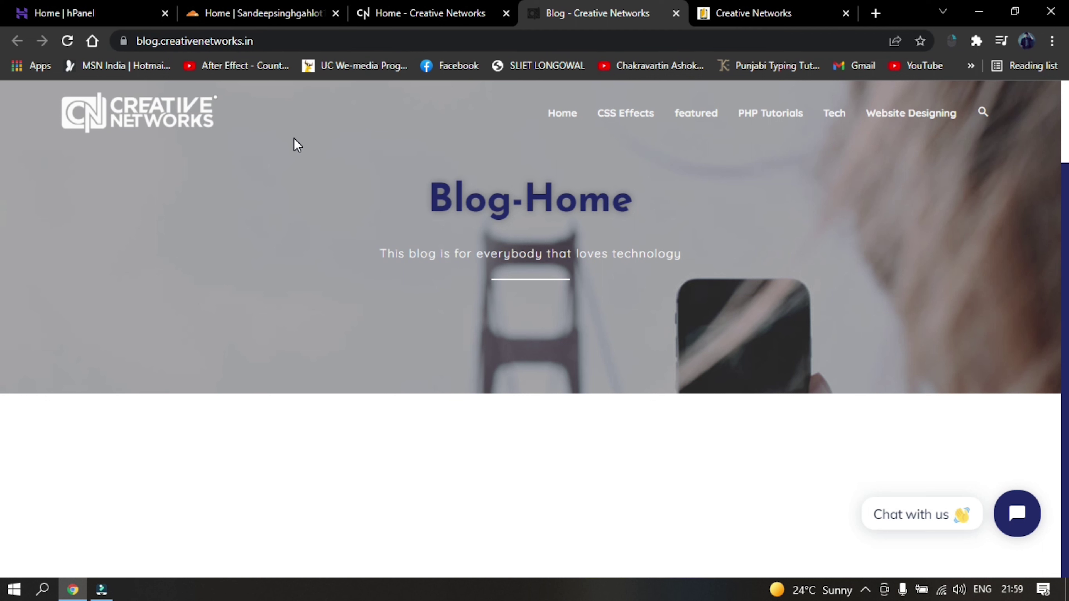
click(732, 13)
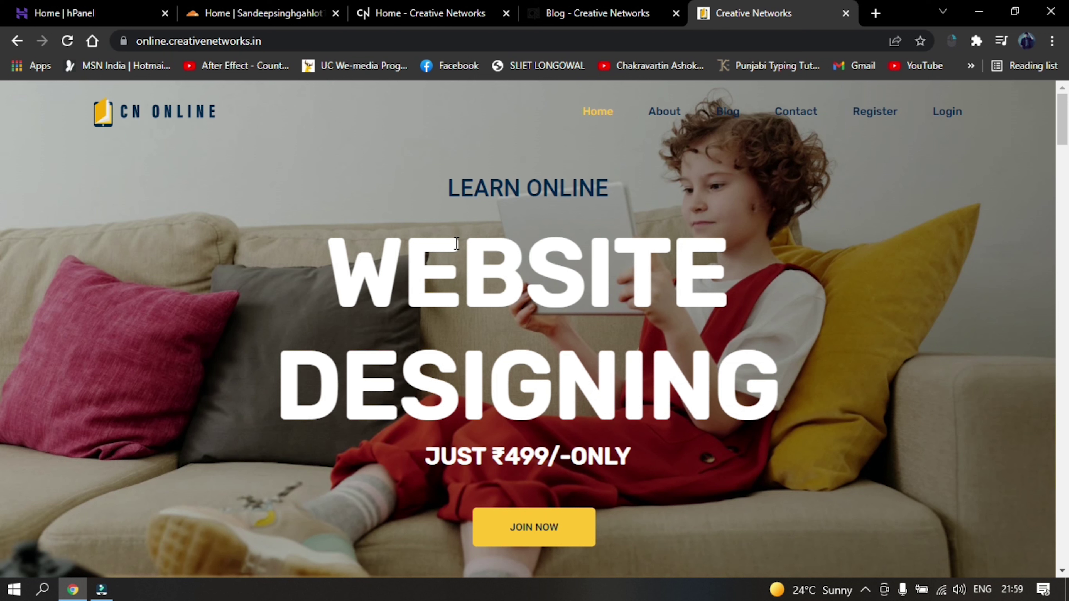
click(471, 12)
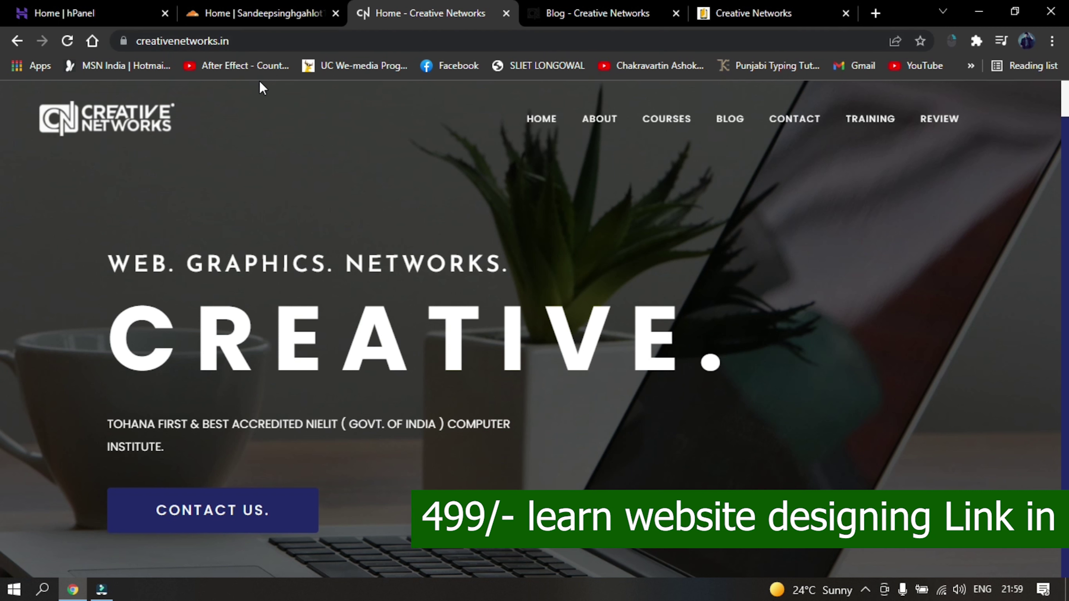
scroll(549, 194, down, 5)
scroll(551, 193, down, 8)
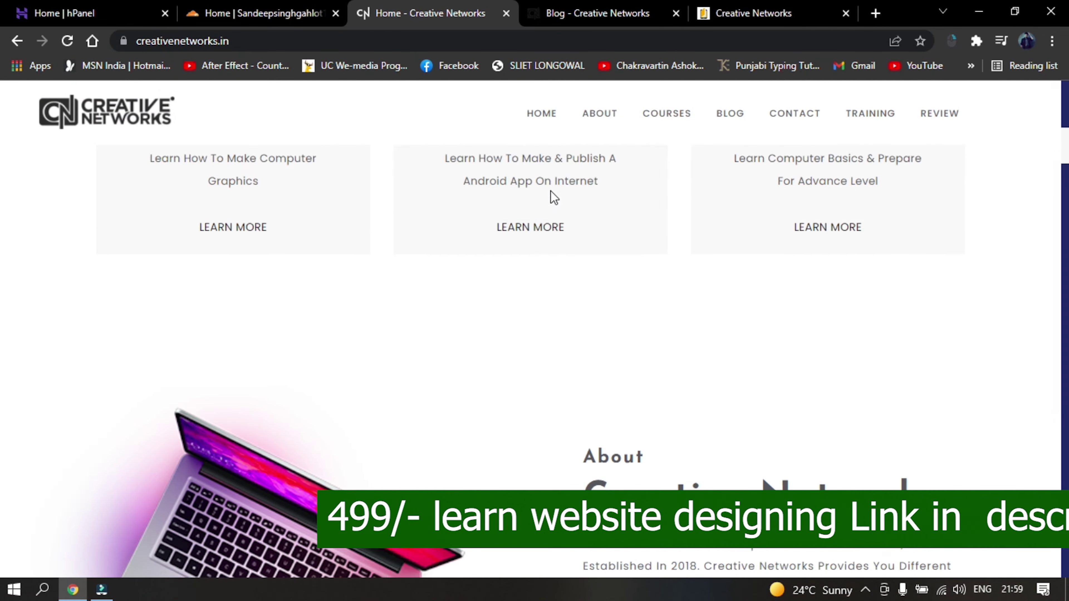
scroll(561, 215, up, 13)
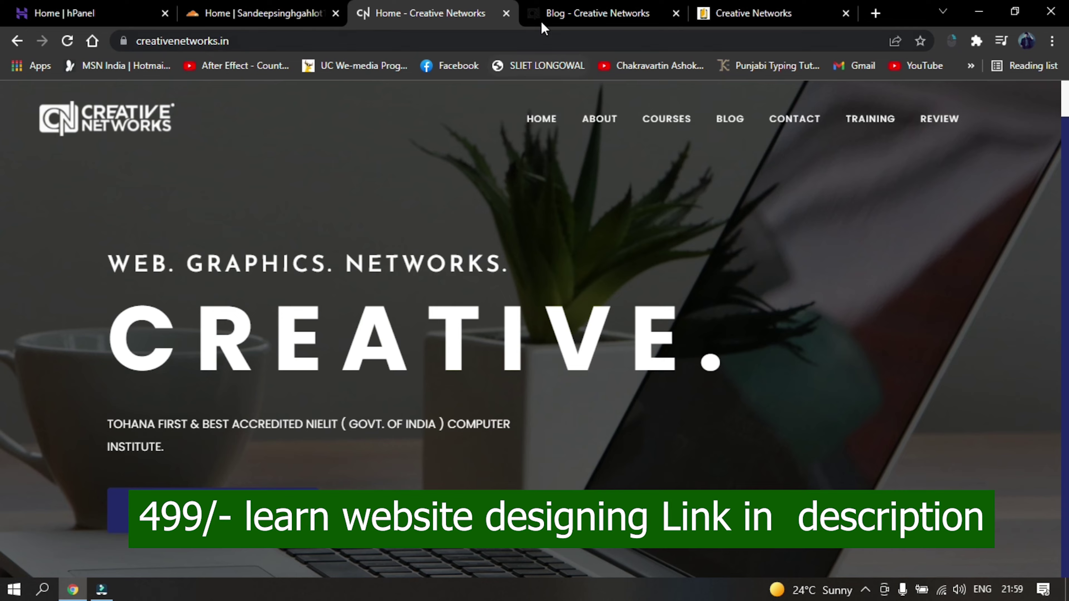
- Look through the article listing on the blog.creativenetworks.in home page
click(582, 13)
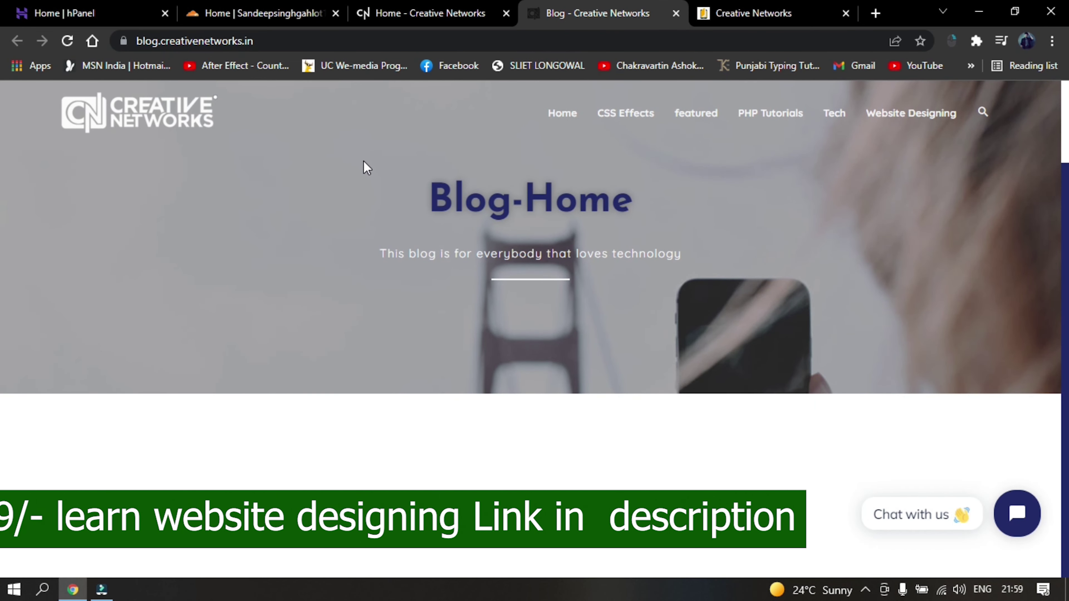
scroll(363, 162, down, 5)
scroll(366, 171, down, 20)
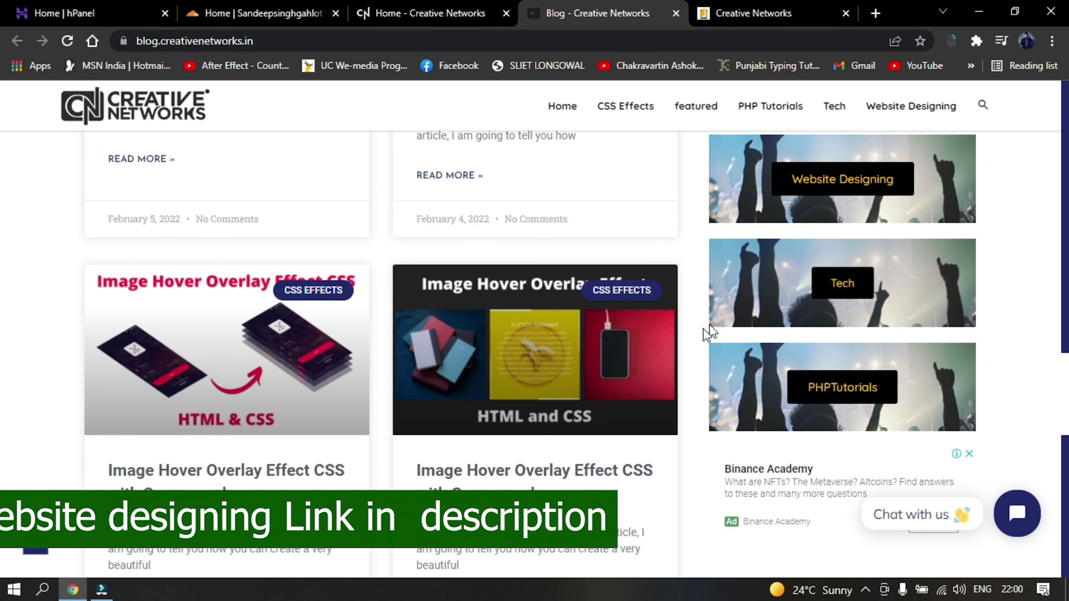
scroll(700, 378, down, 3)
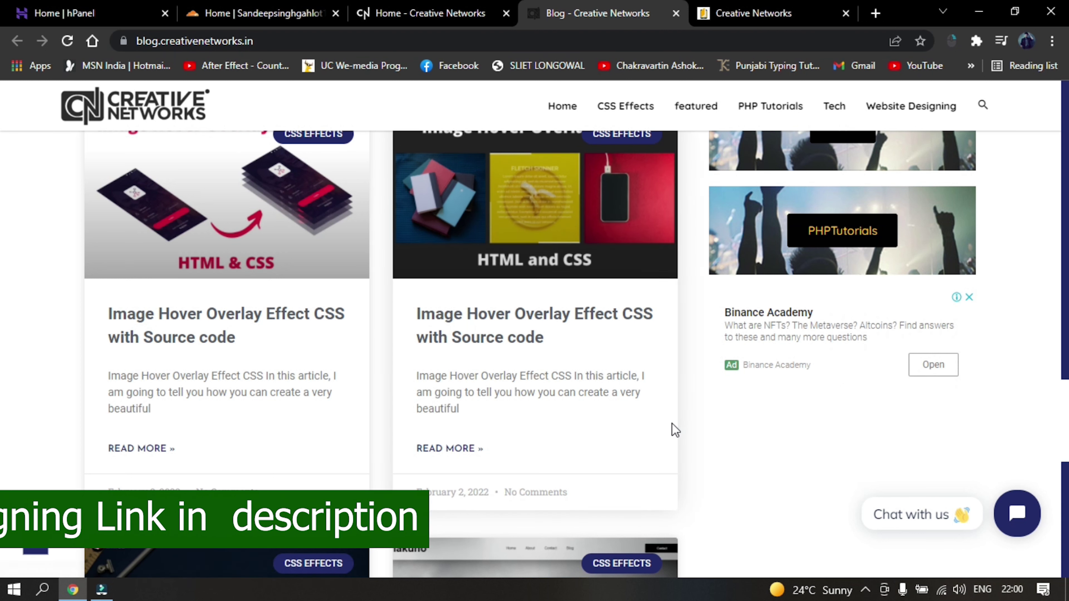
scroll(670, 429, down, 9)
scroll(344, 366, up, 15)
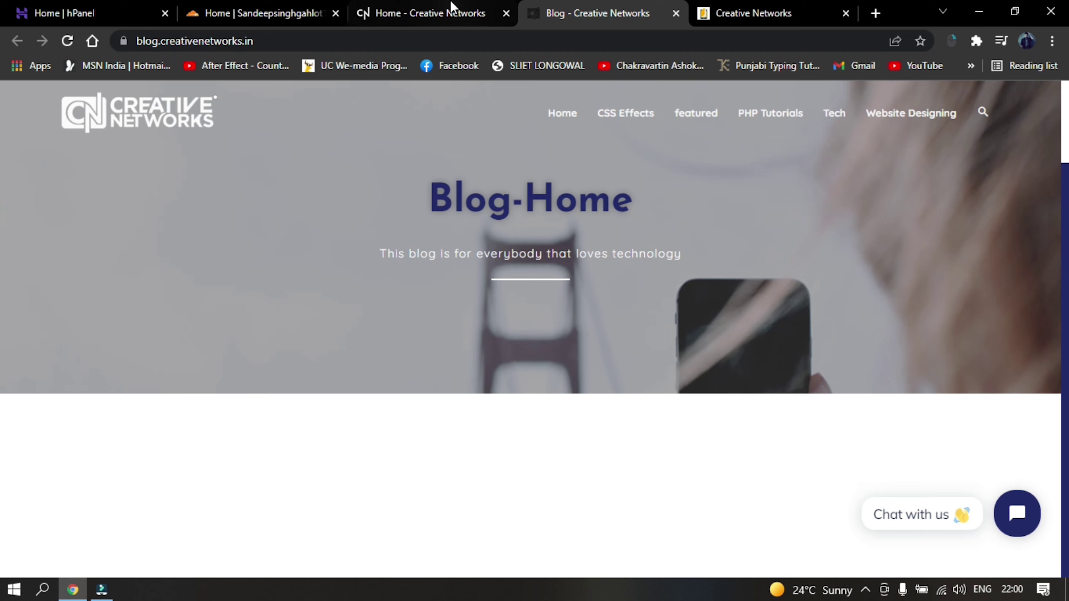
- Review the Hostinger and Cloudflare dashboards for the creativenetworks.in domain alongside its live home page
click(437, 13)
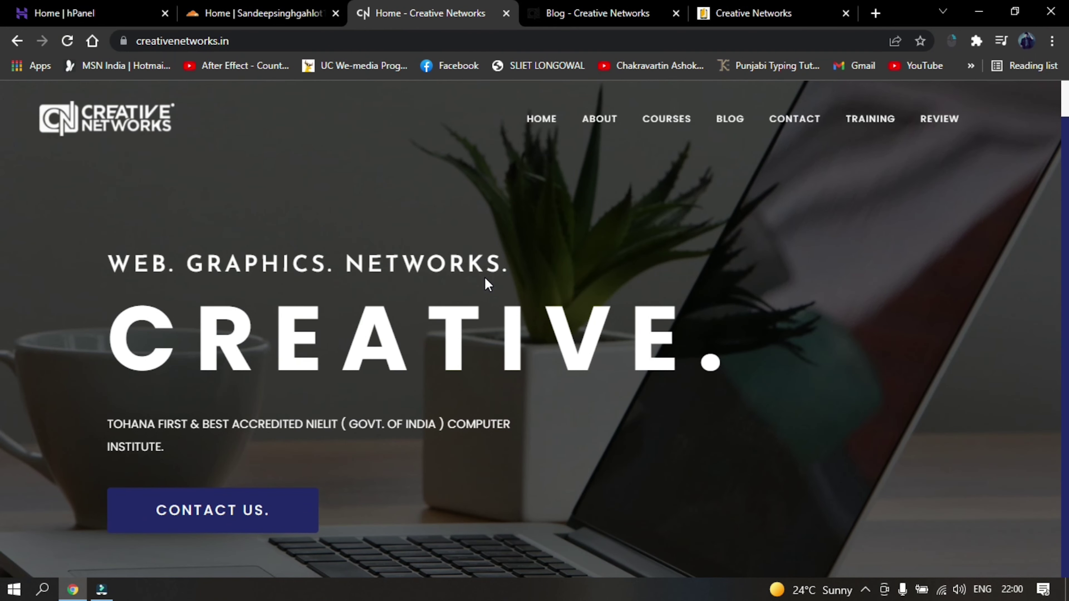
click(107, 15)
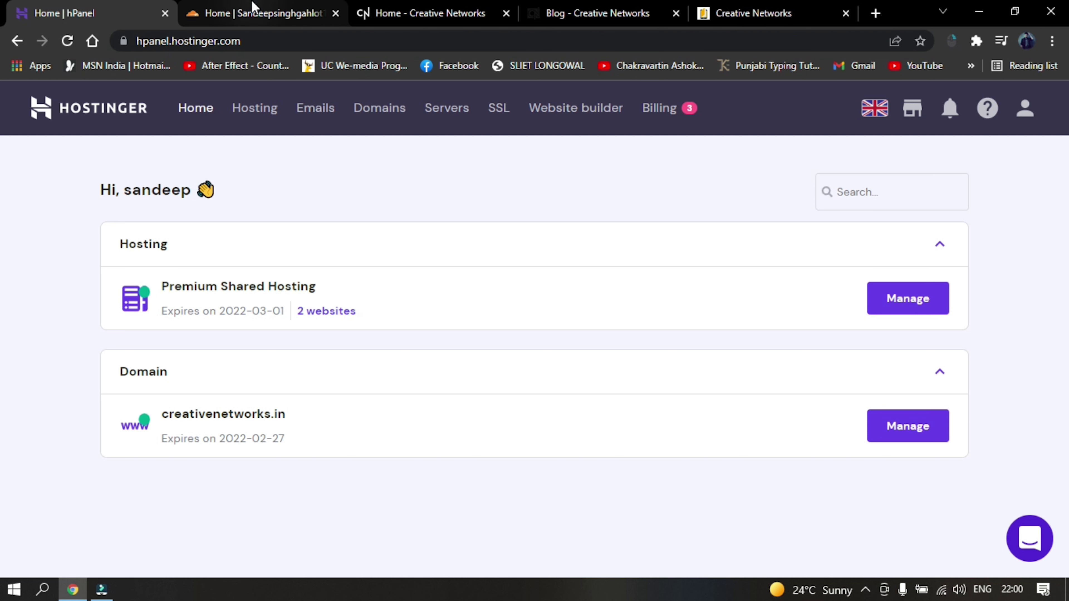
click(248, 15)
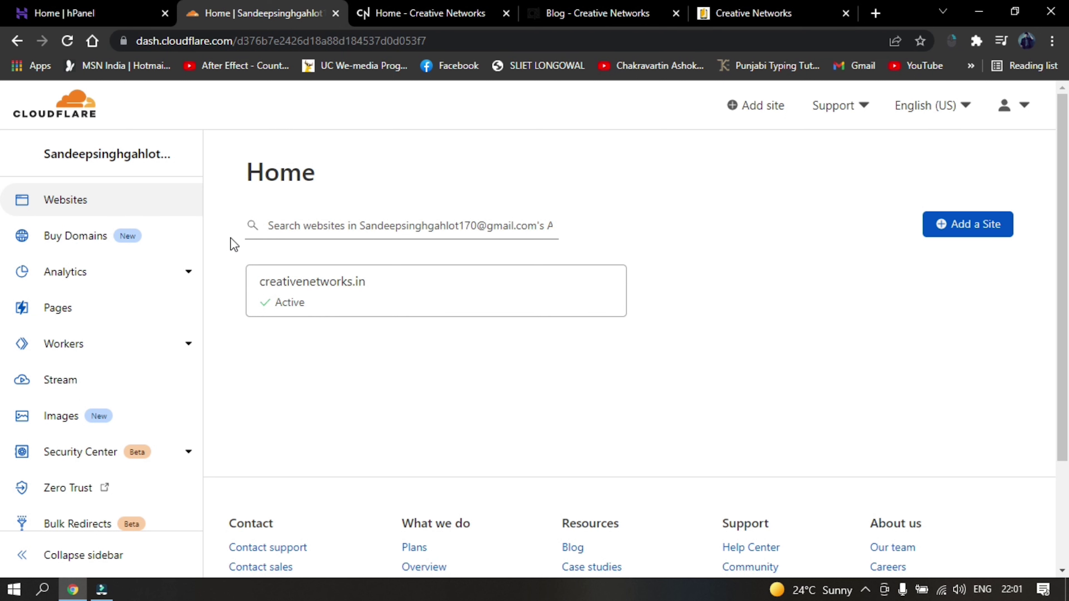
click(440, 7)
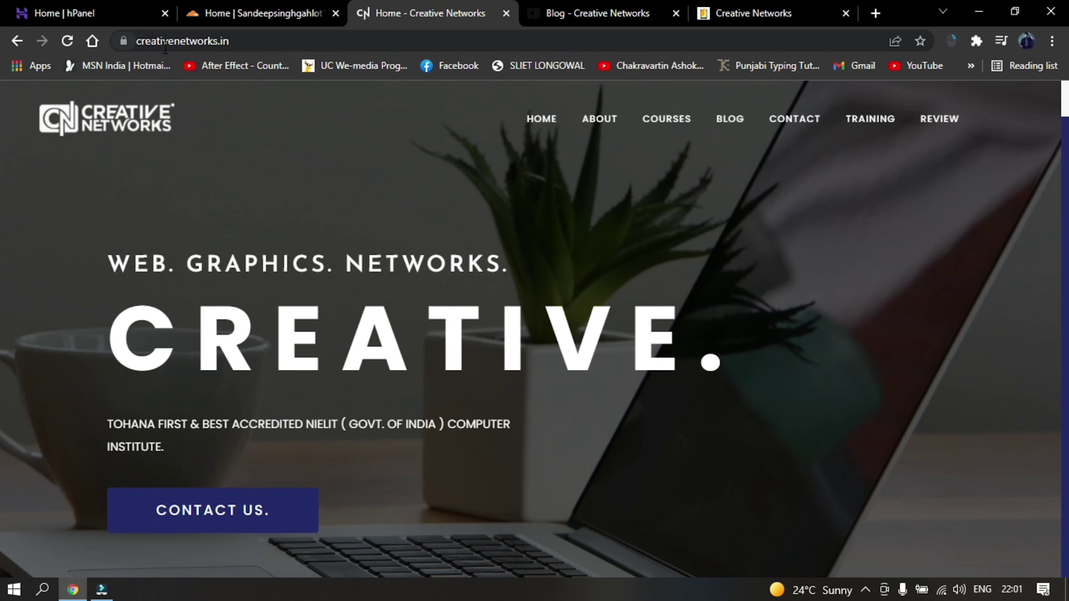
click(281, 11)
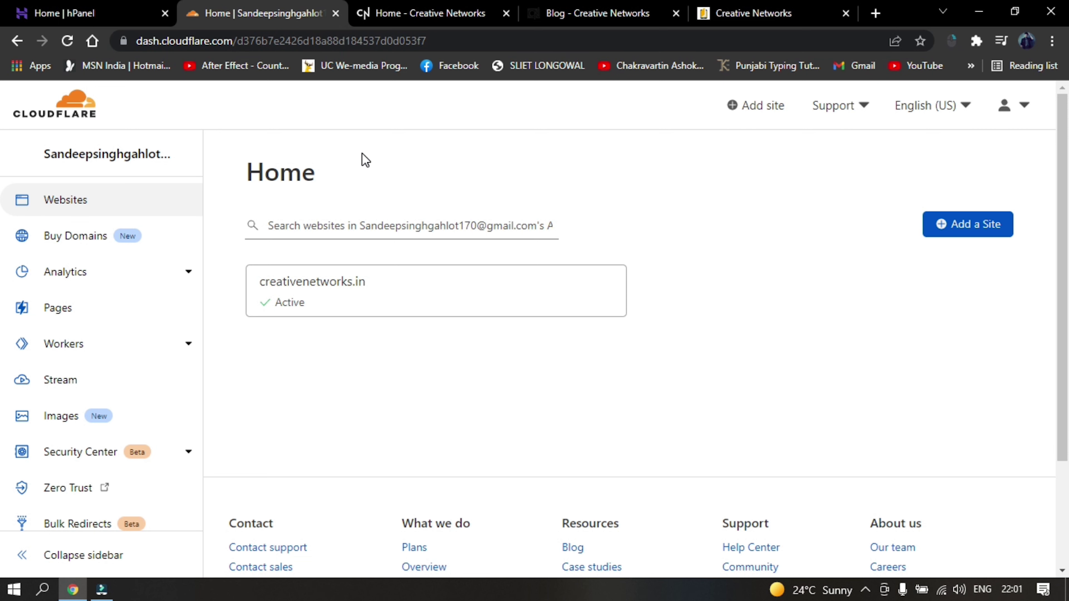
click(400, 13)
click(269, 8)
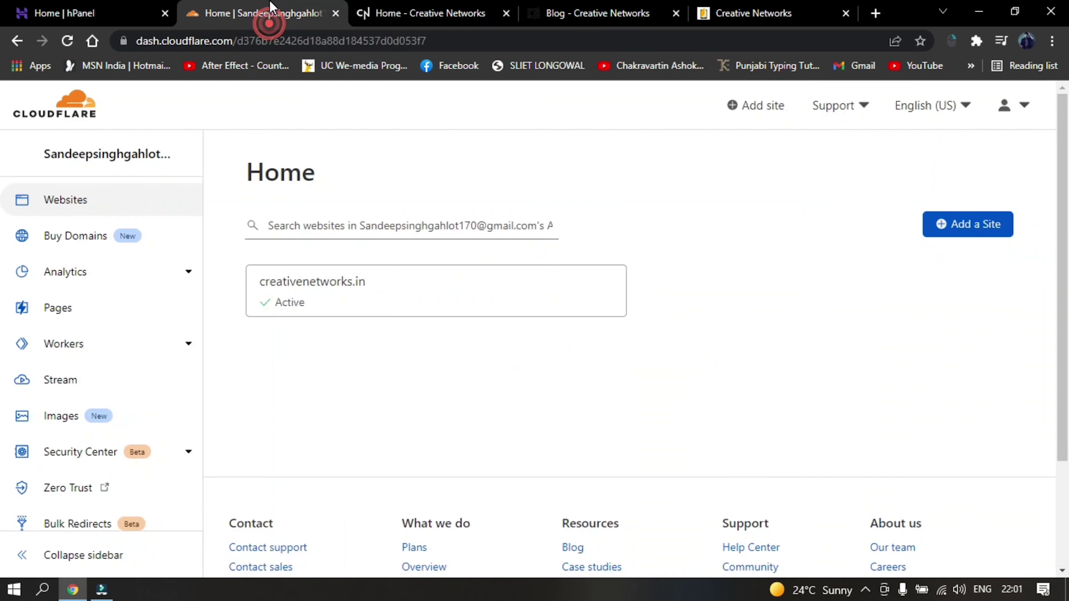
- In Hostinger hPanel, open the hosting management page for the creativenetworks.in website
click(105, 13)
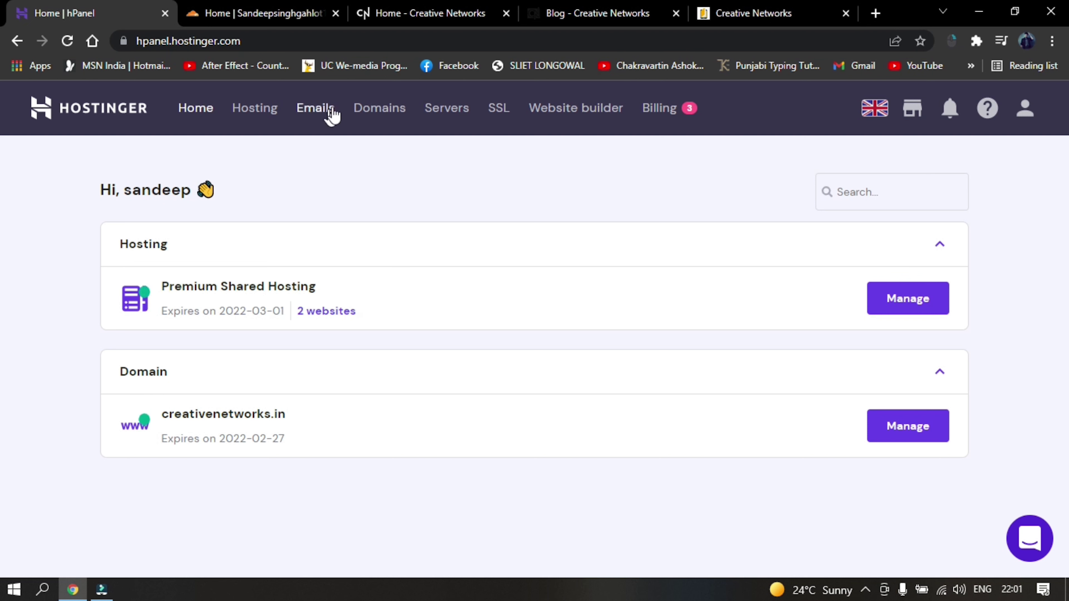
click(266, 110)
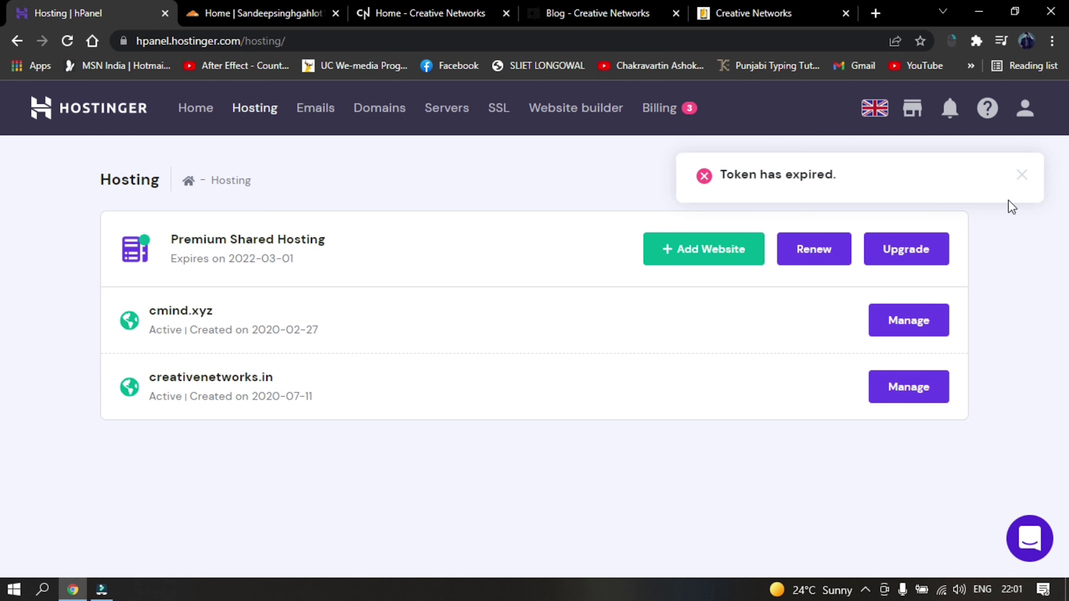
click(1021, 174)
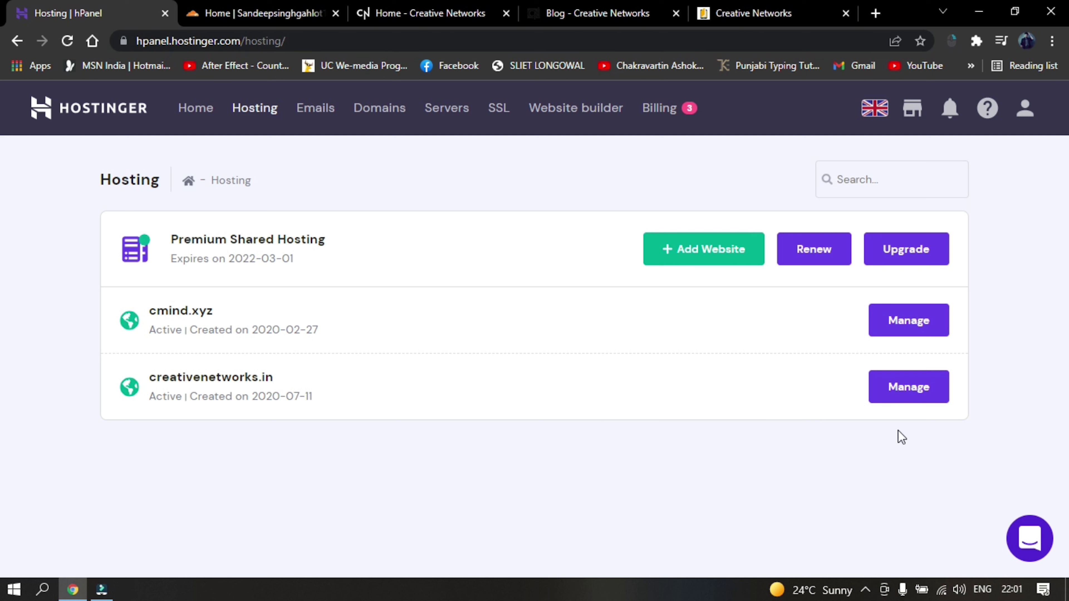
click(908, 392)
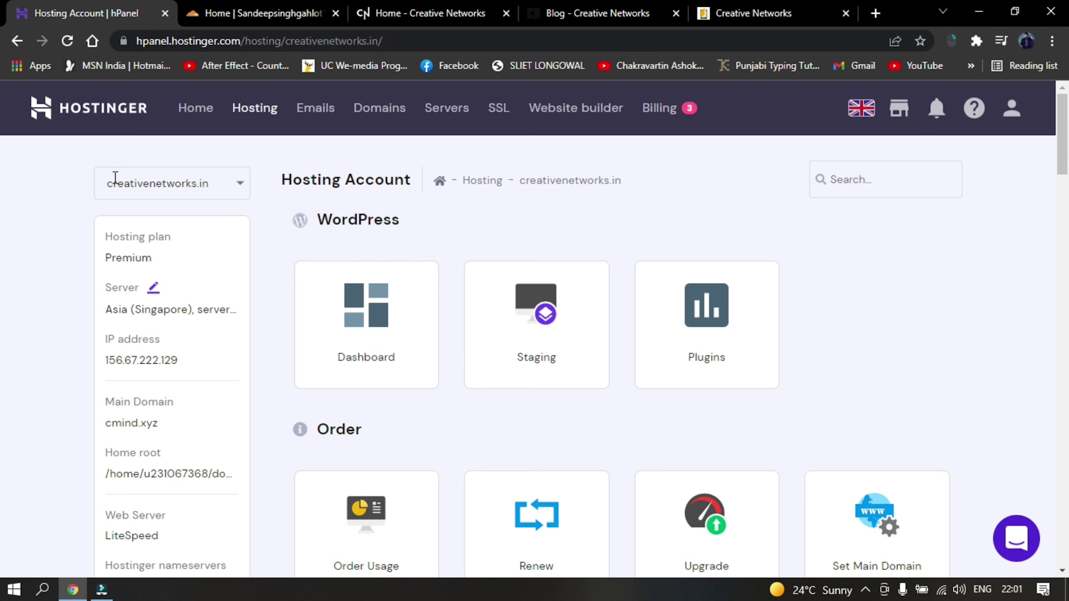
- Open the subdomain management page for creativenetworks.in from its hosting account's domain tools
scroll(641, 288, down, 10)
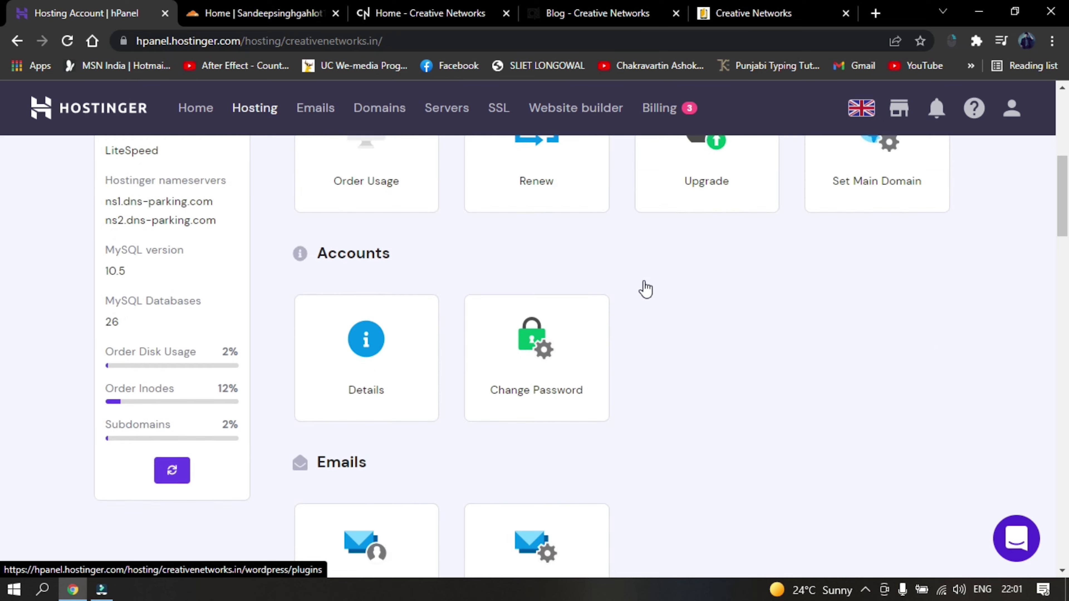
scroll(647, 288, down, 5)
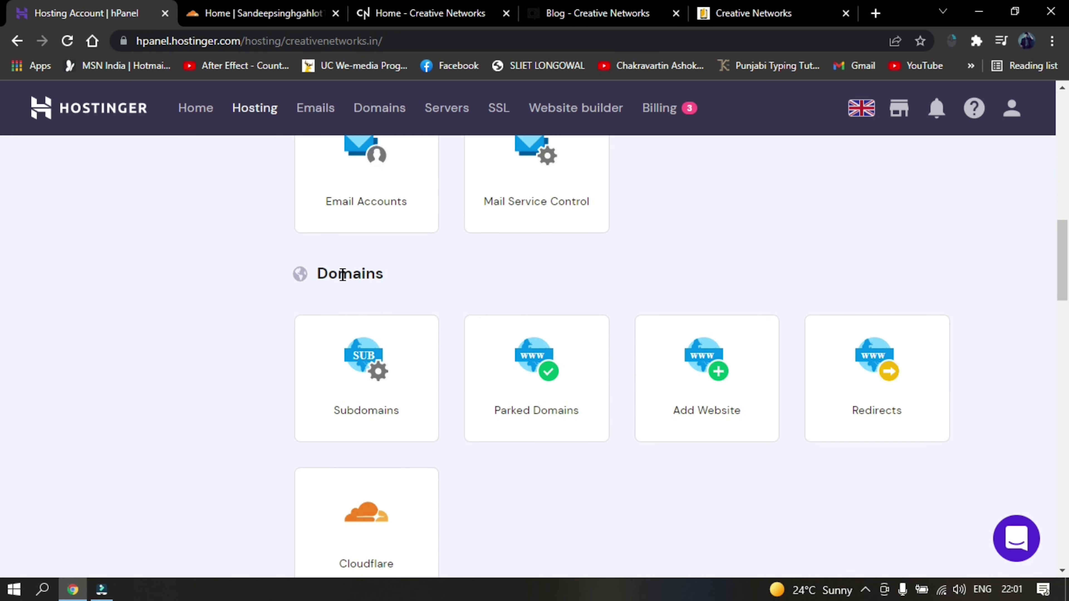
double_click(323, 273)
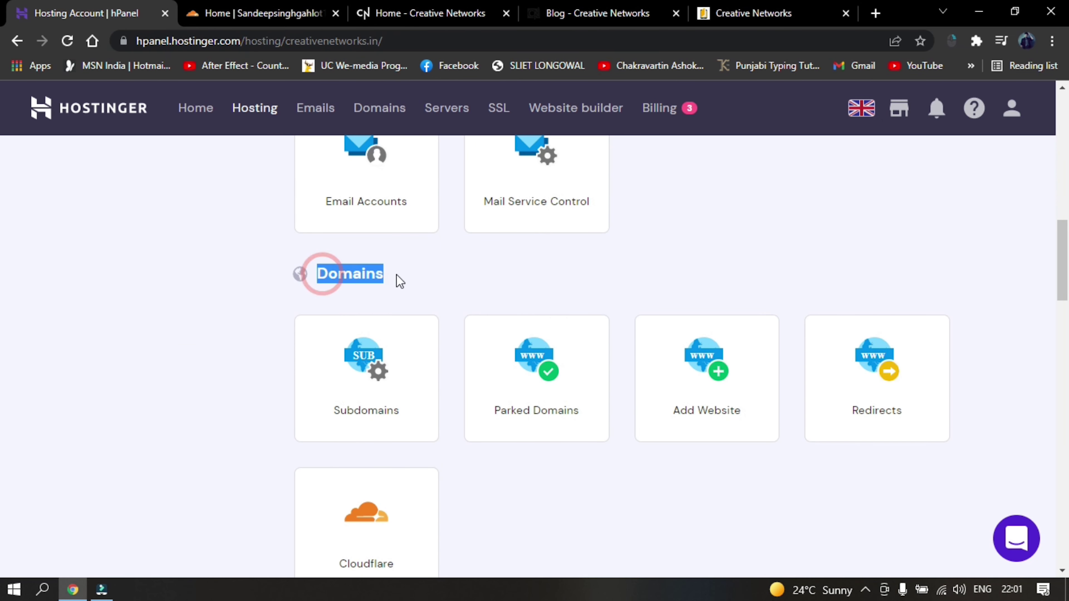
click(430, 270)
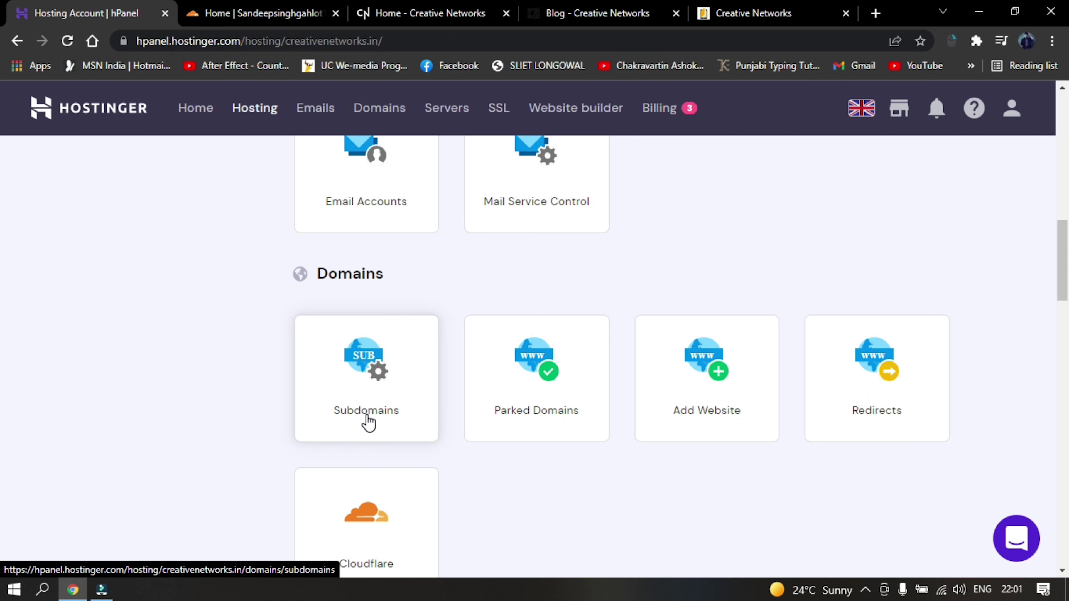
click(395, 419)
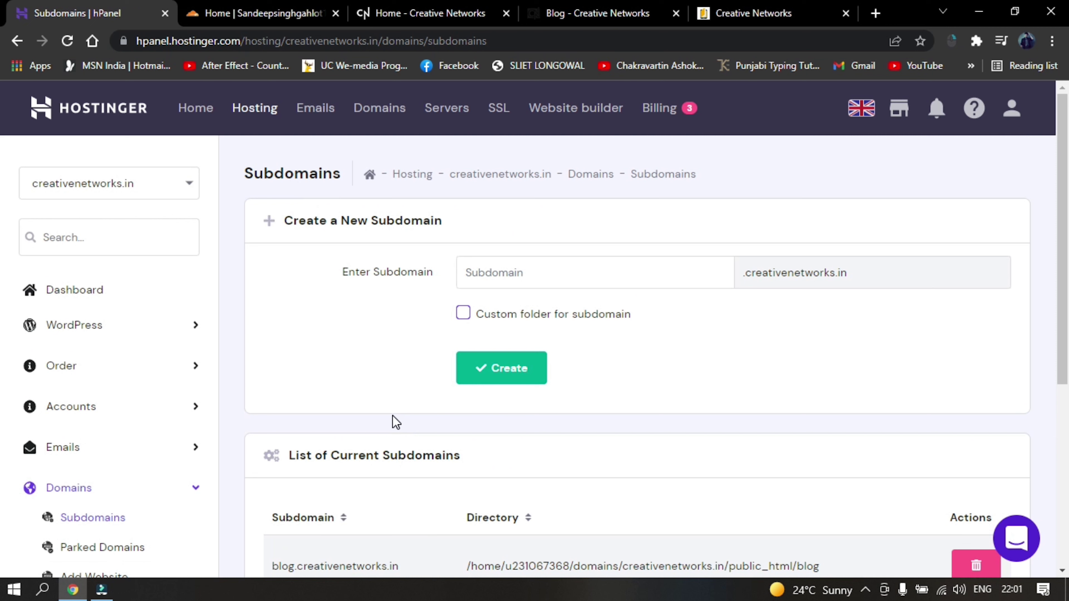
- Check the blog site's address for reference and enter extra as the new subdomain name
drag(342, 276, 416, 273)
click(493, 272)
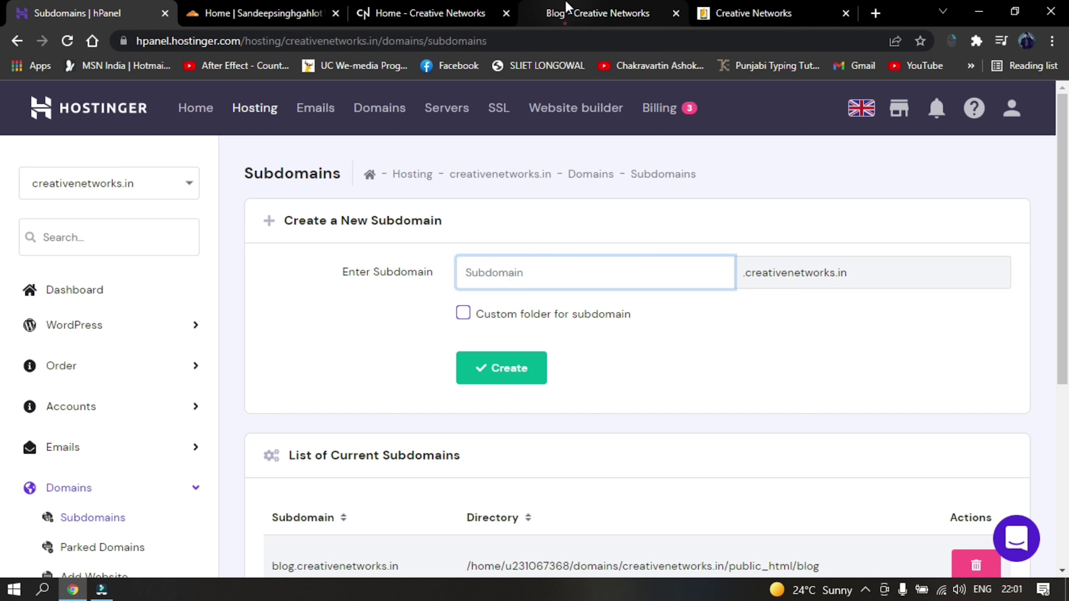
click(589, 13)
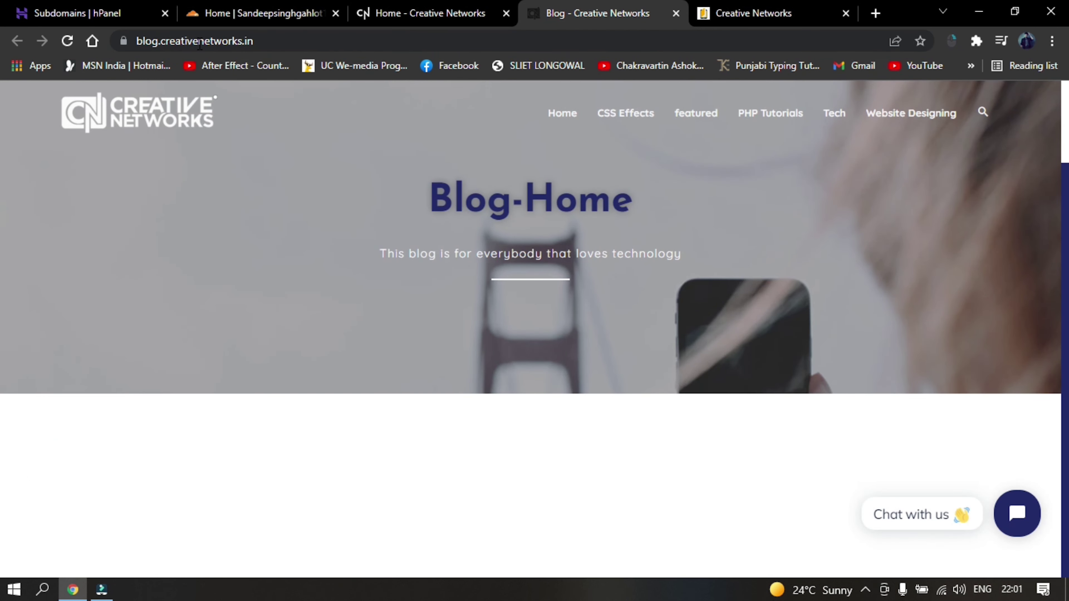
click(96, 13)
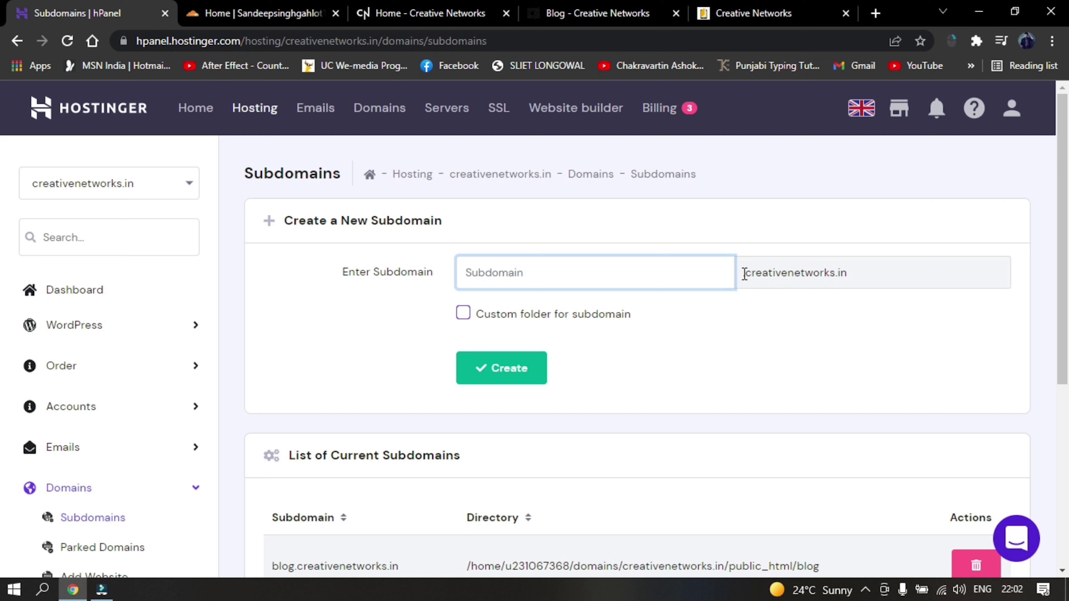
drag(748, 274, 883, 277)
click(551, 277)
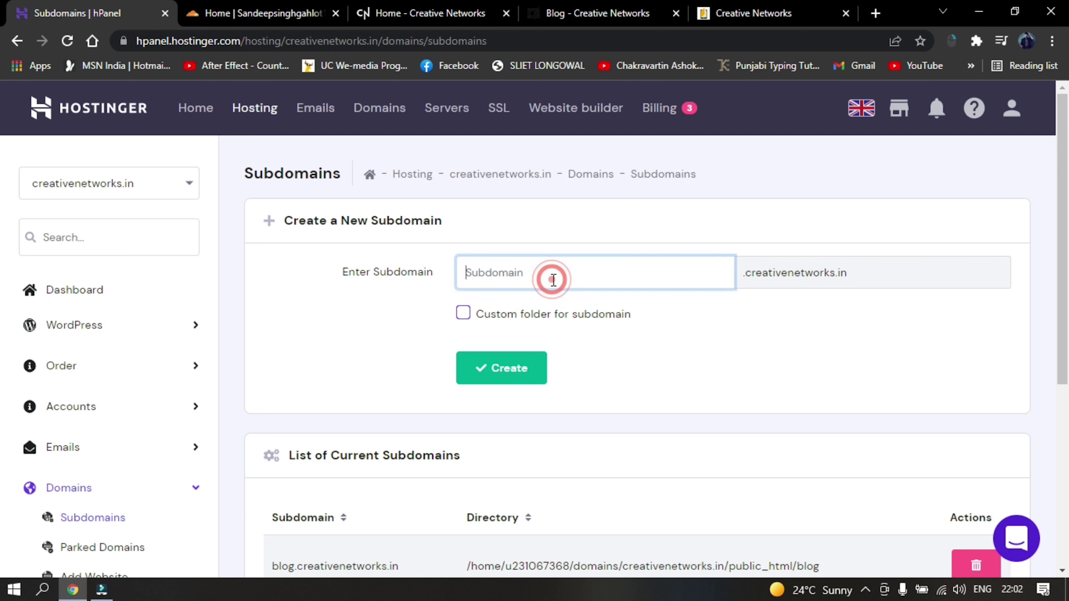
text(extra)
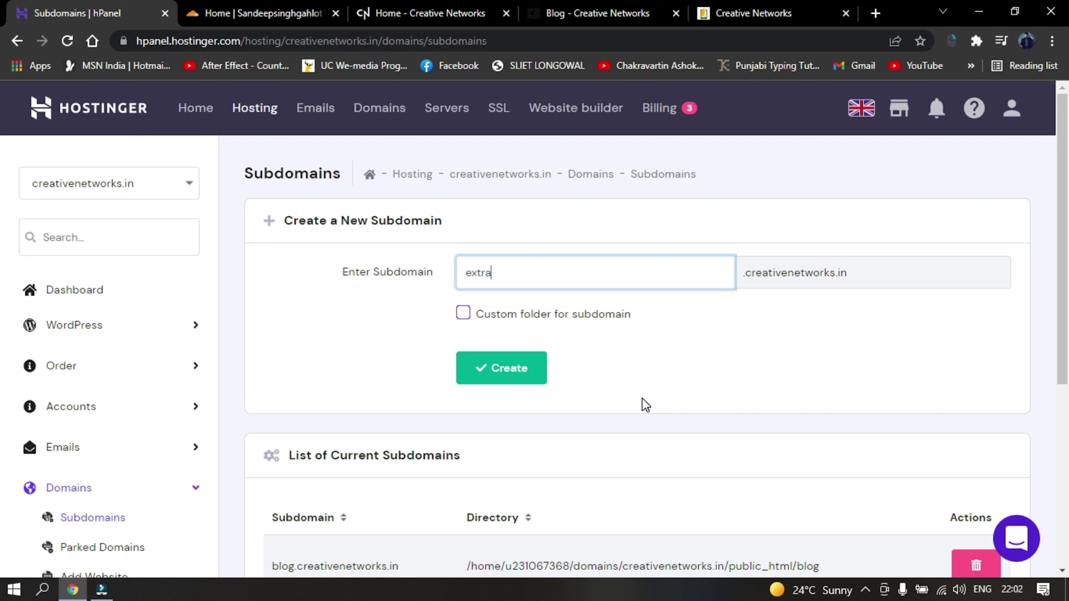
- Create the extra subdomain with a custom folder named extra under /public_html/
mouse_move(614, 311)
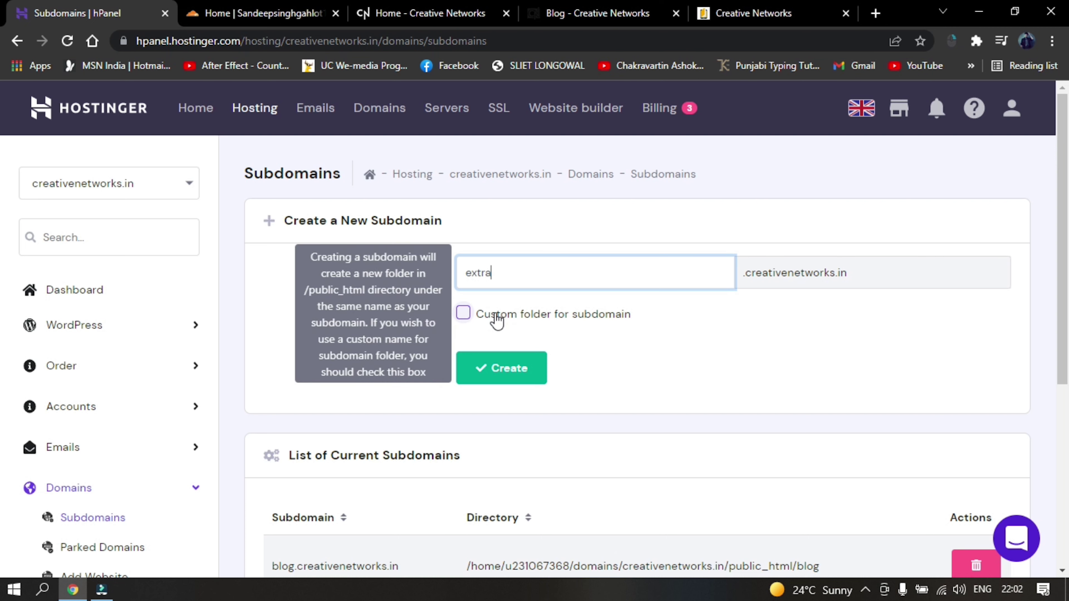
click(494, 317)
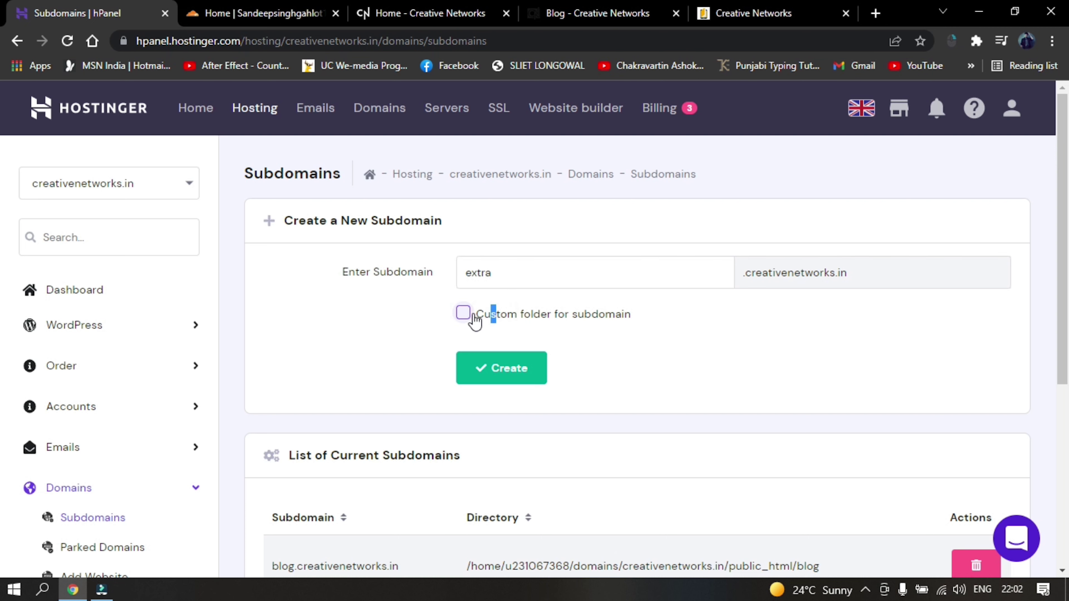
click(463, 314)
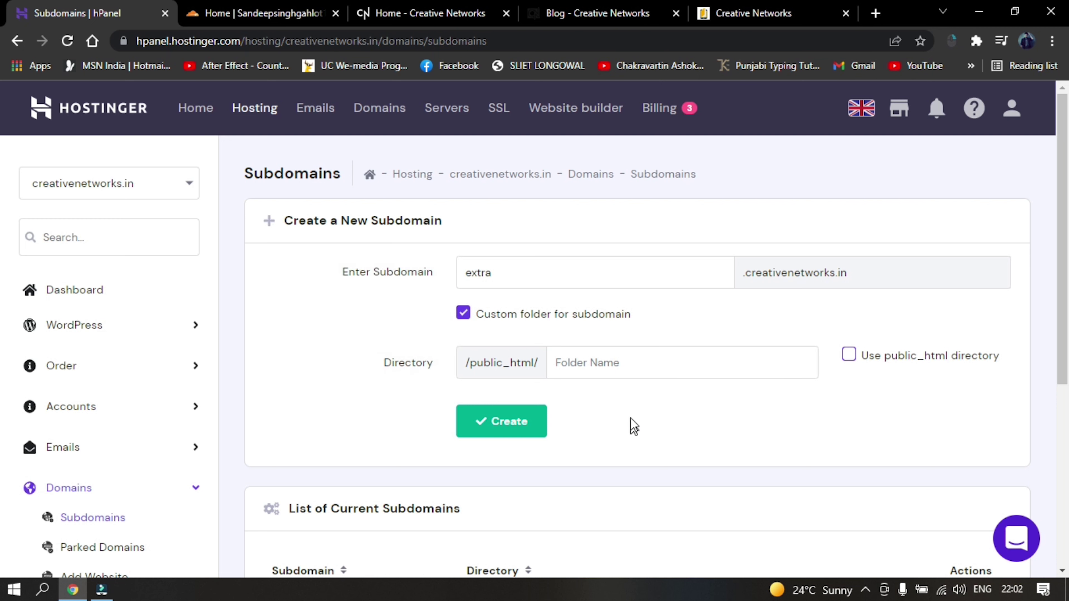
click(583, 365)
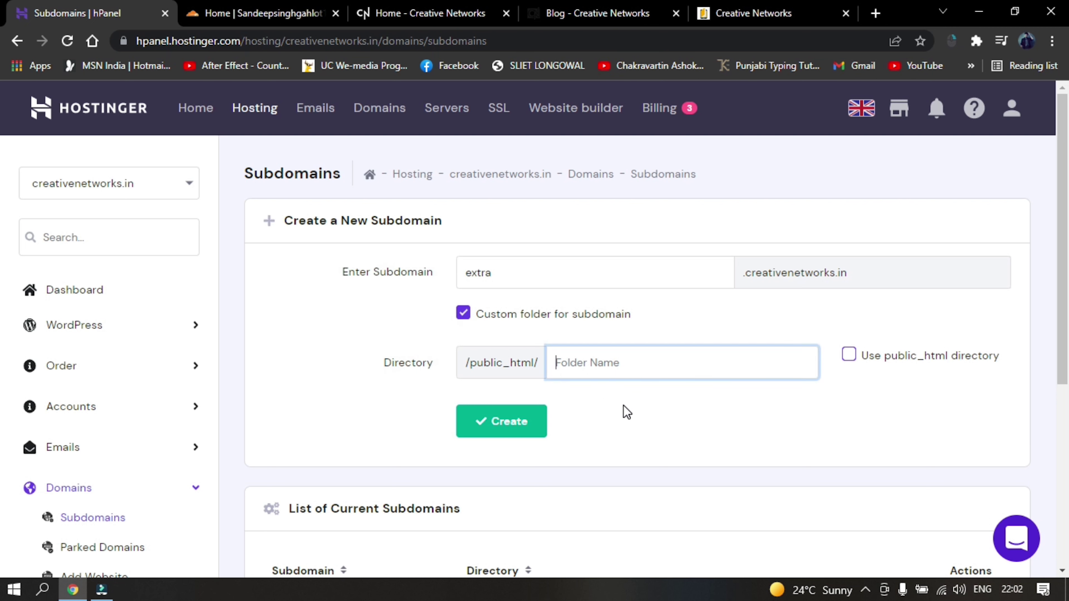
text(extra)
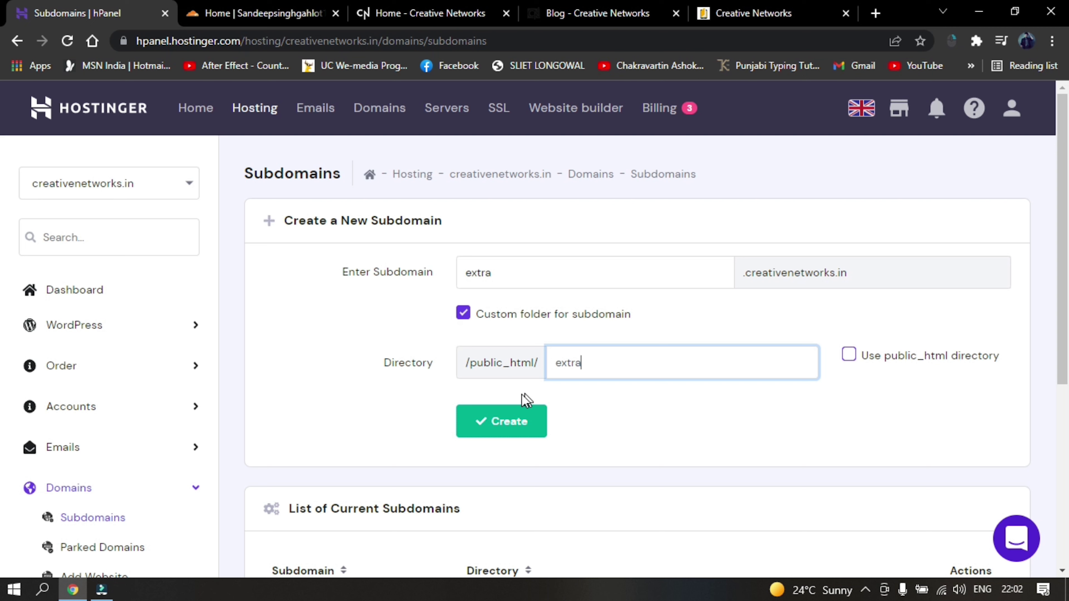
click(510, 422)
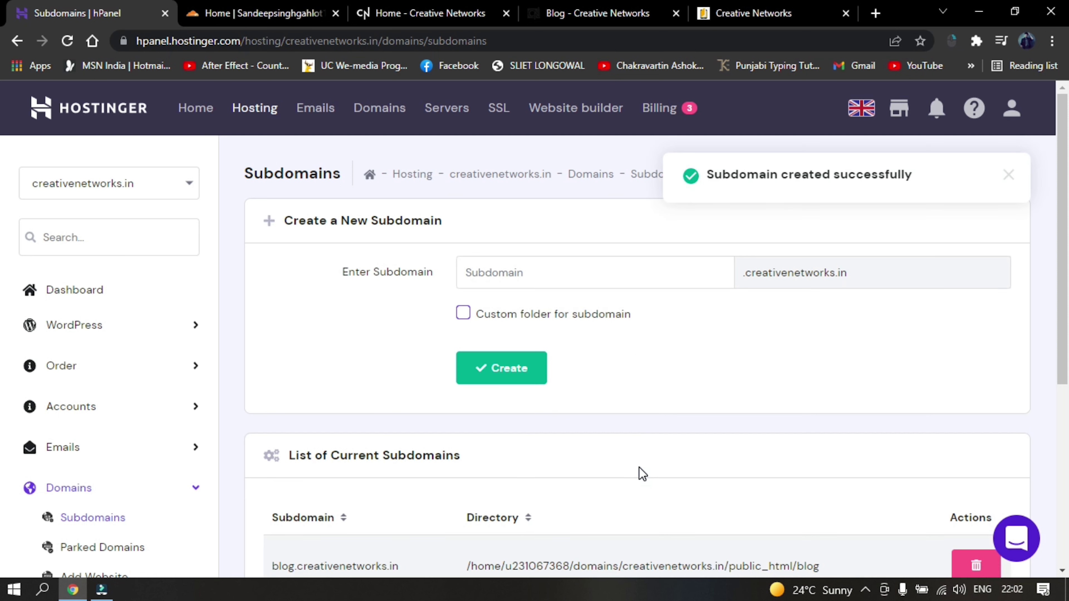
drag(715, 174, 875, 209)
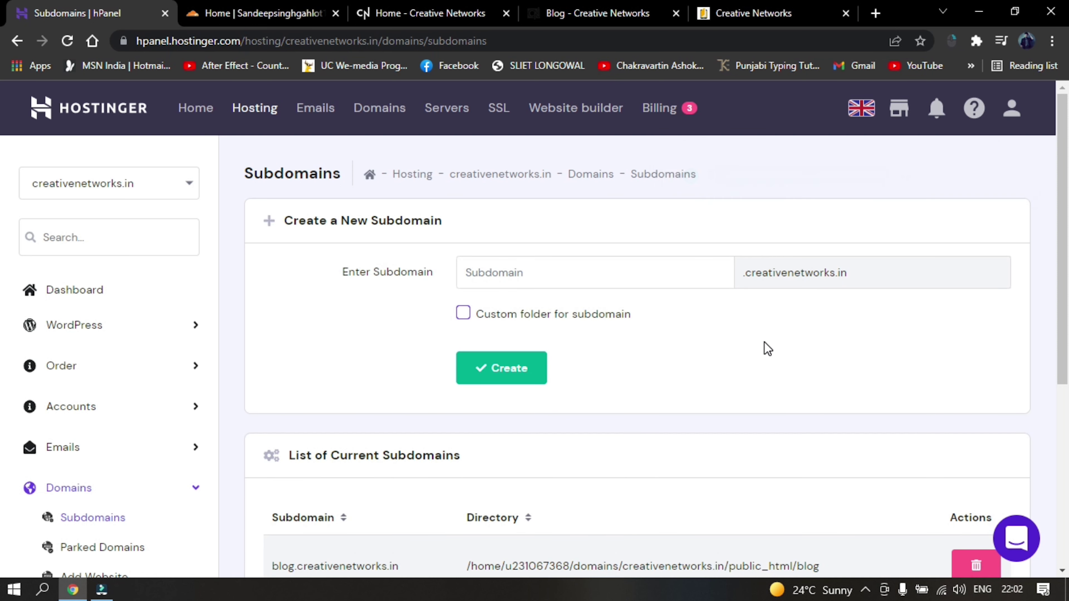
- Copy the new subdomain's address from the list of current subdomains and load extra.creativenetworks.in in a new browser tab
scroll(745, 366, down, 6)
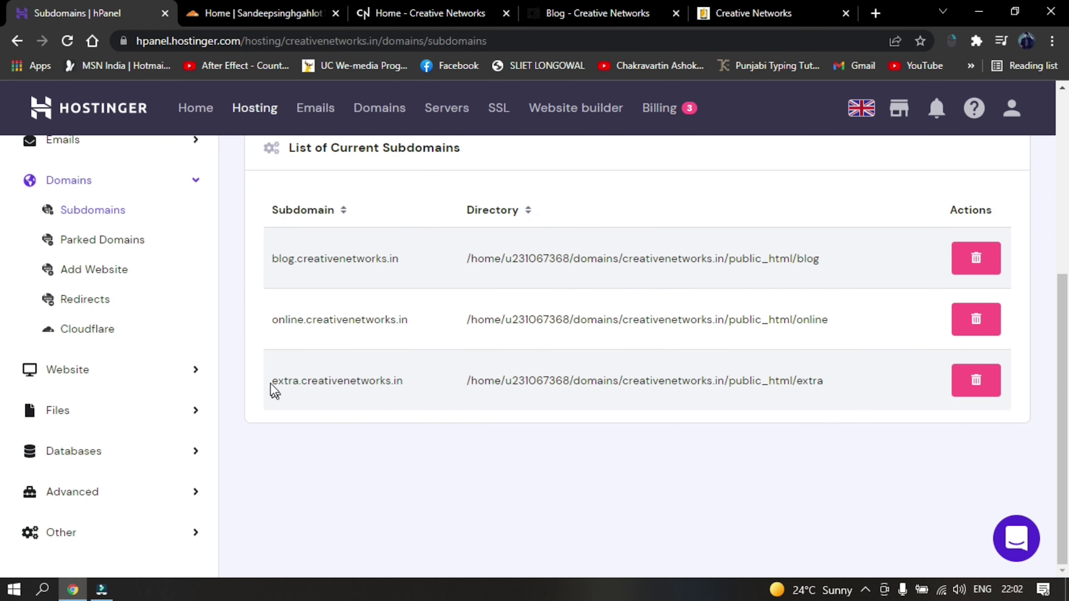
drag(269, 381, 400, 377)
key(ctrl+c)
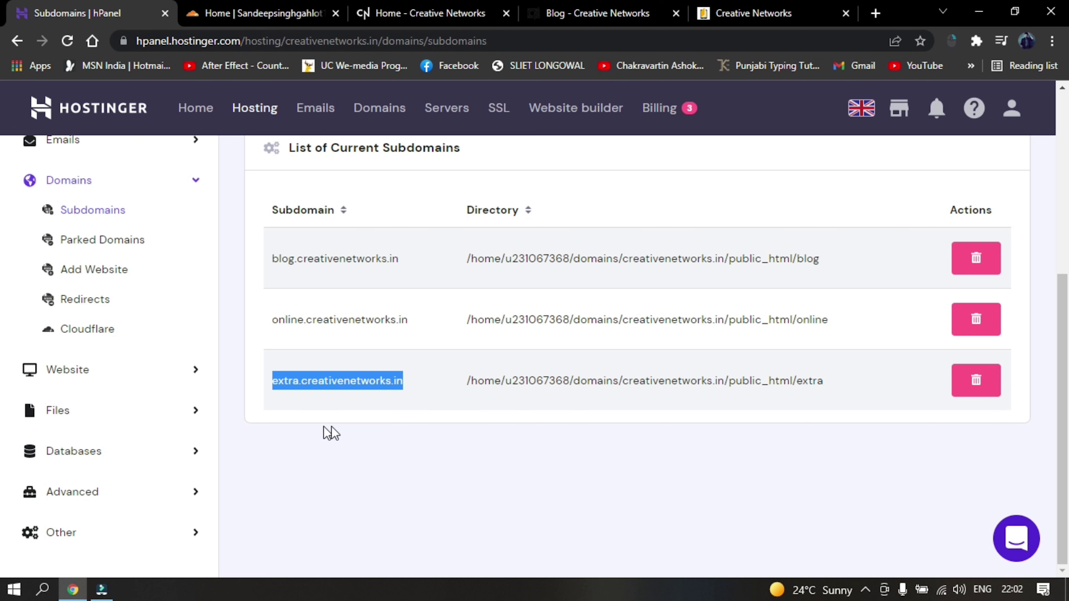
click(875, 13)
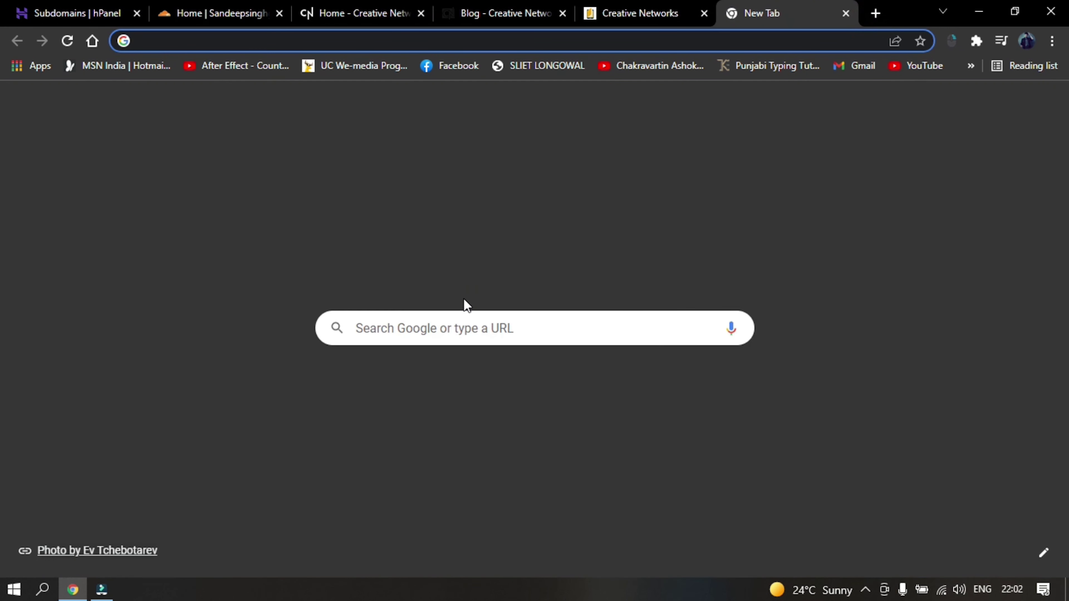
key(ctrl+v)
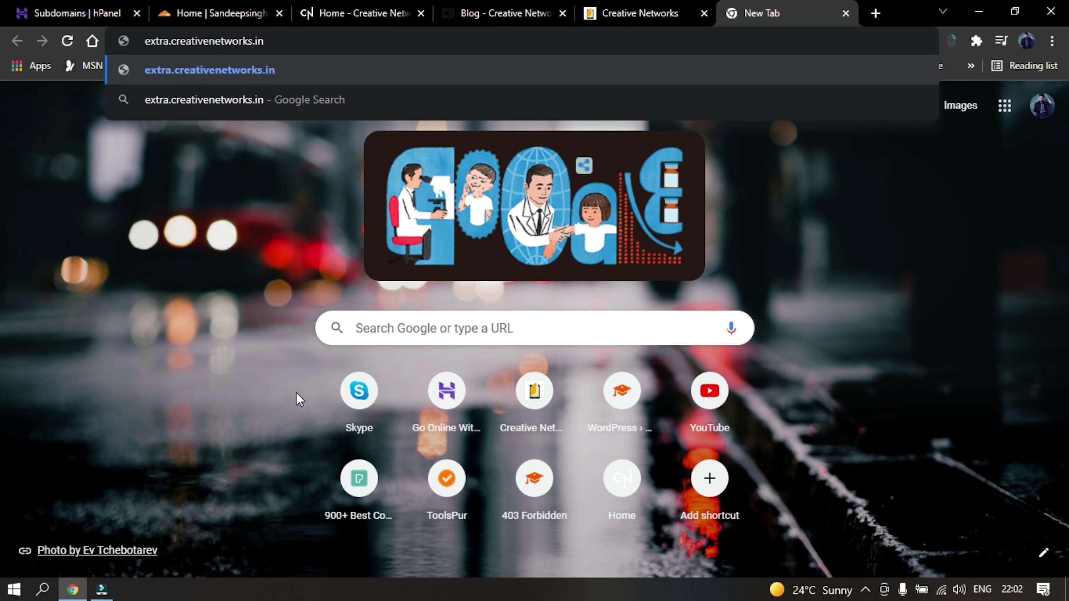
key(Return)
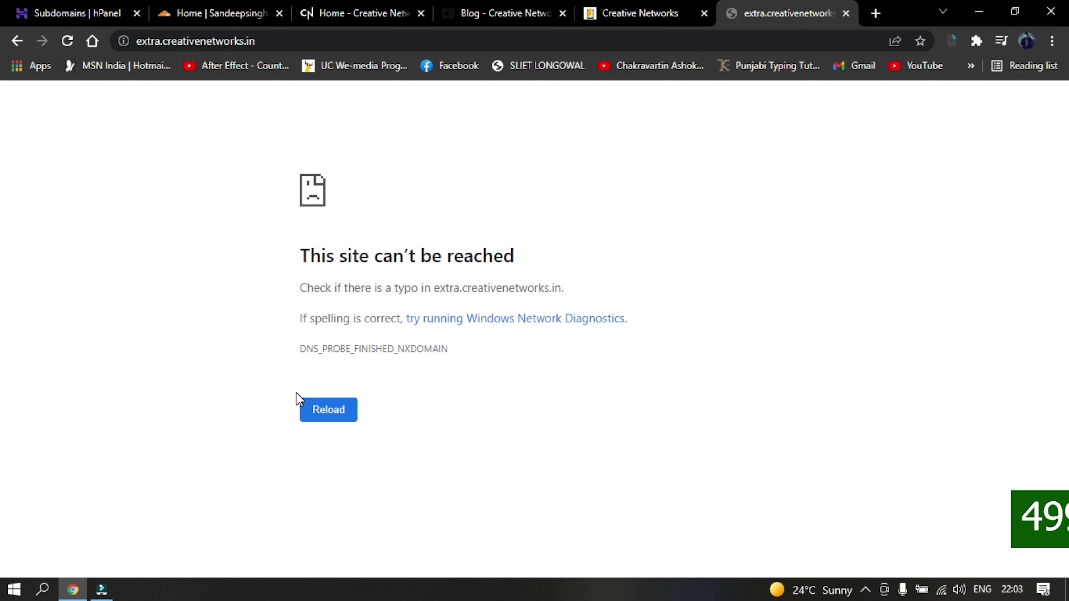
- Compare the extra subdomain's page and address with the live creativenetworks.in home page
click(347, 42)
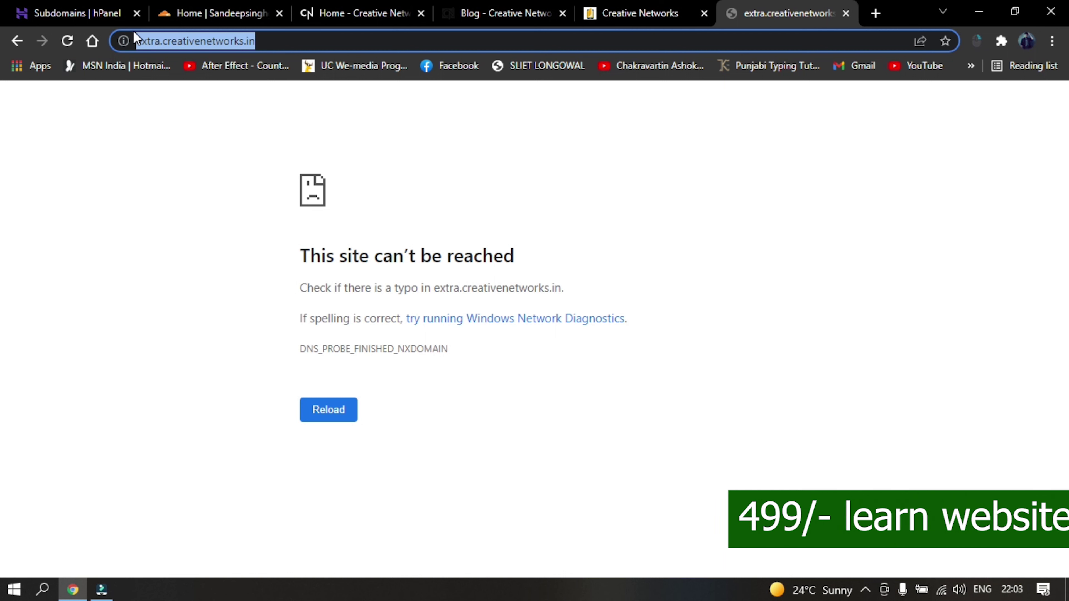
click(322, 12)
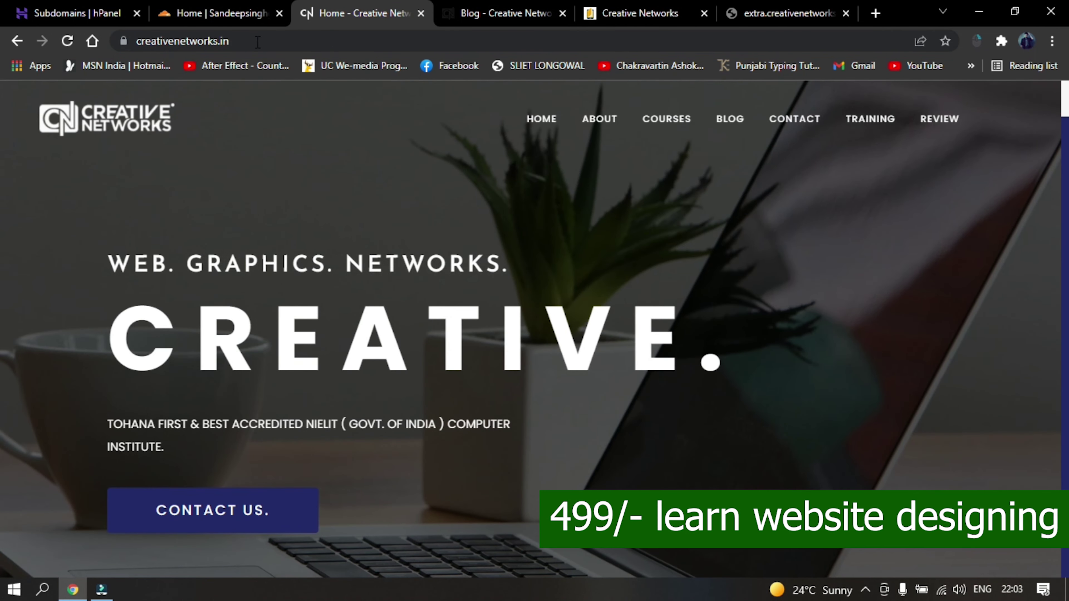
click(257, 41)
click(779, 11)
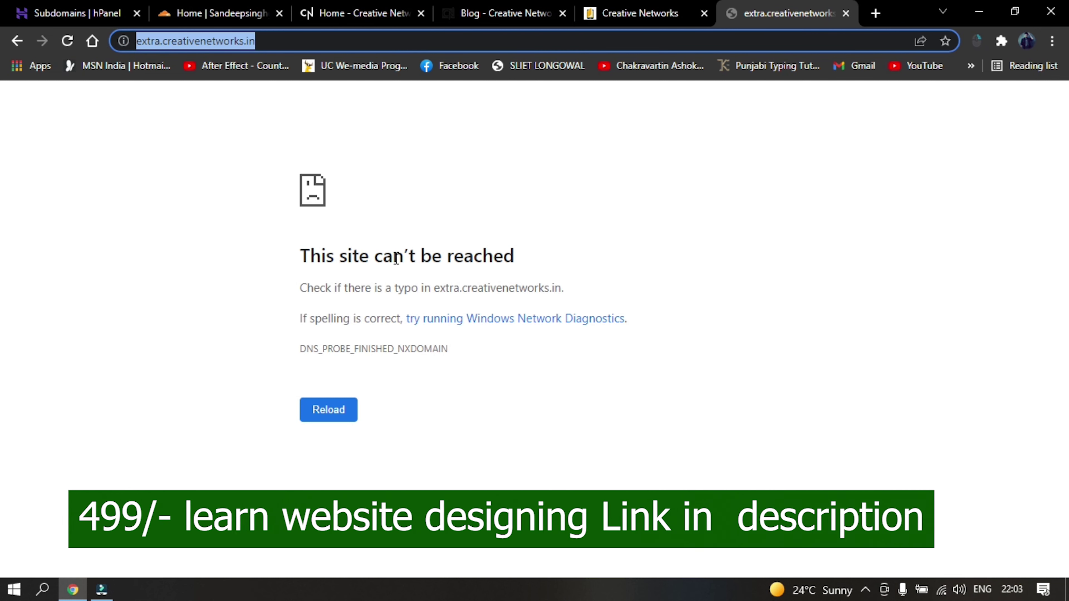
click(158, 172)
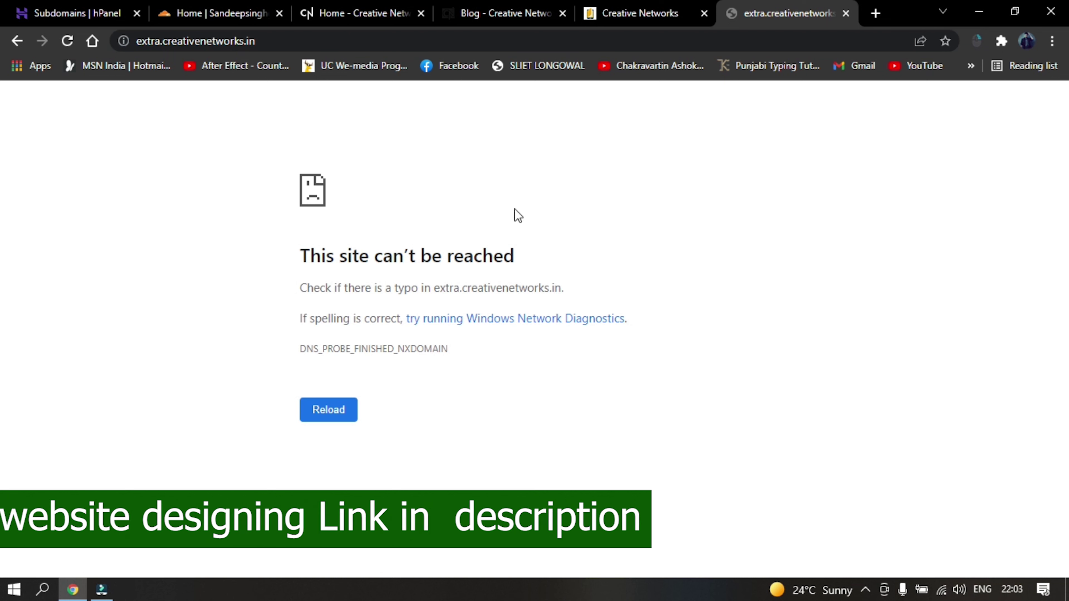
- Switch to Cloudflare and open the DNS management records for creativenetworks.in, dismissing the Argo Smart Routing banner
click(209, 14)
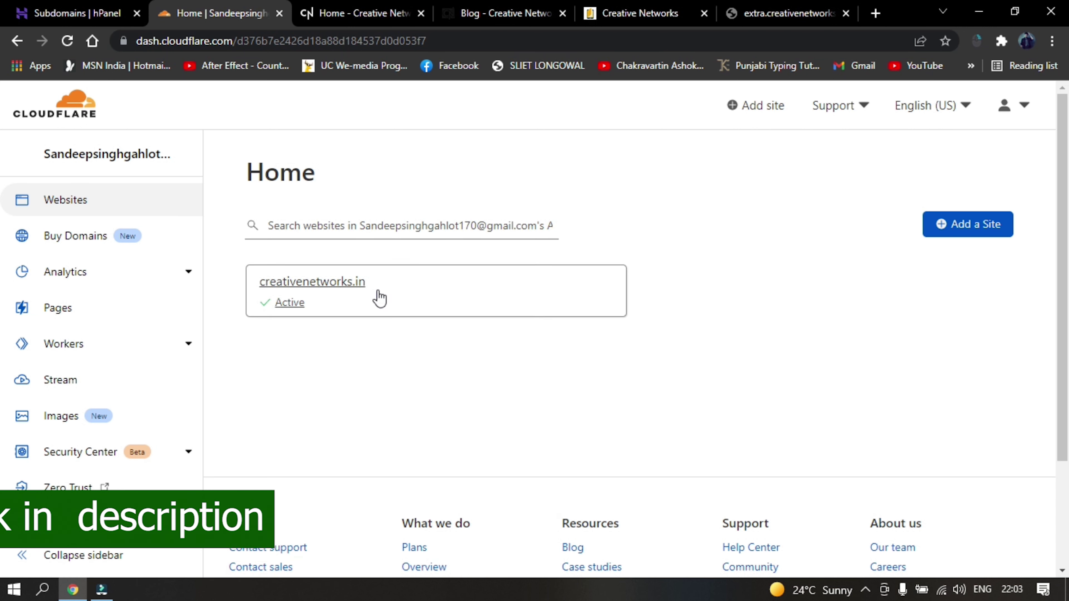
click(352, 301)
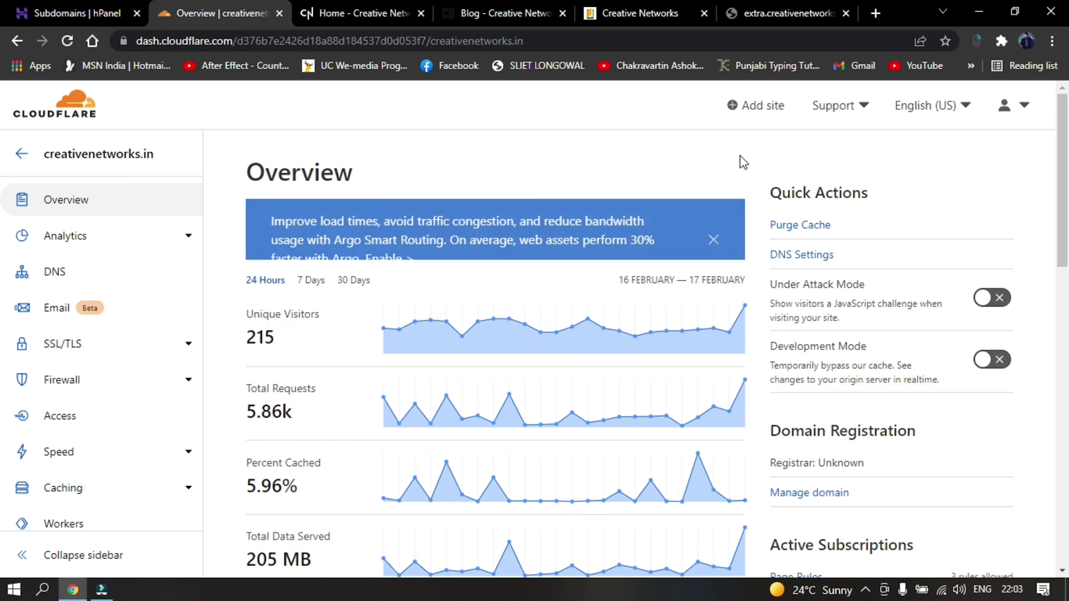
click(713, 239)
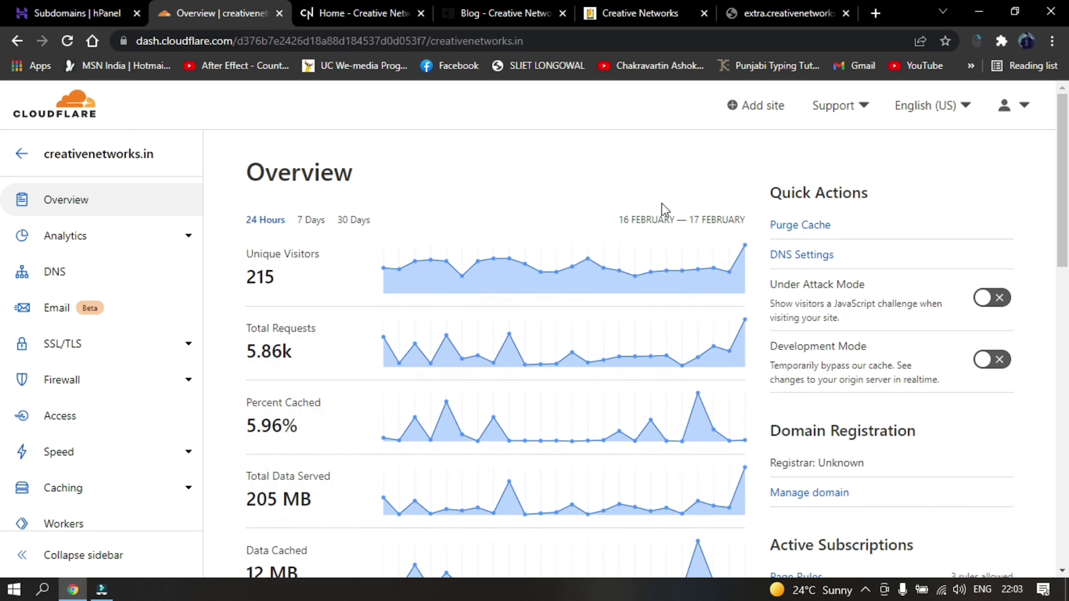
click(55, 271)
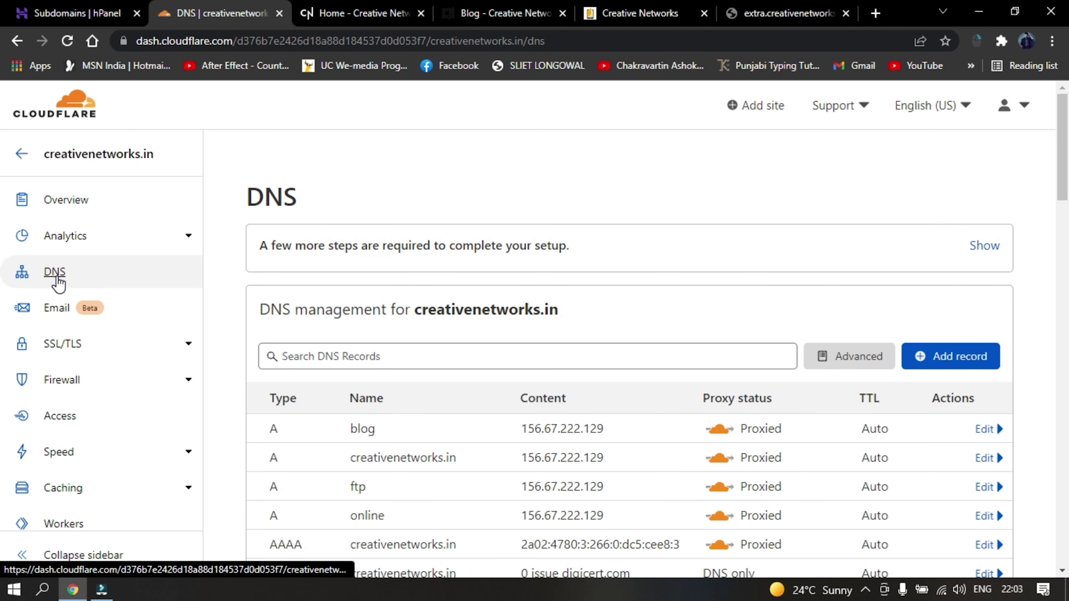
scroll(589, 207, down, 2)
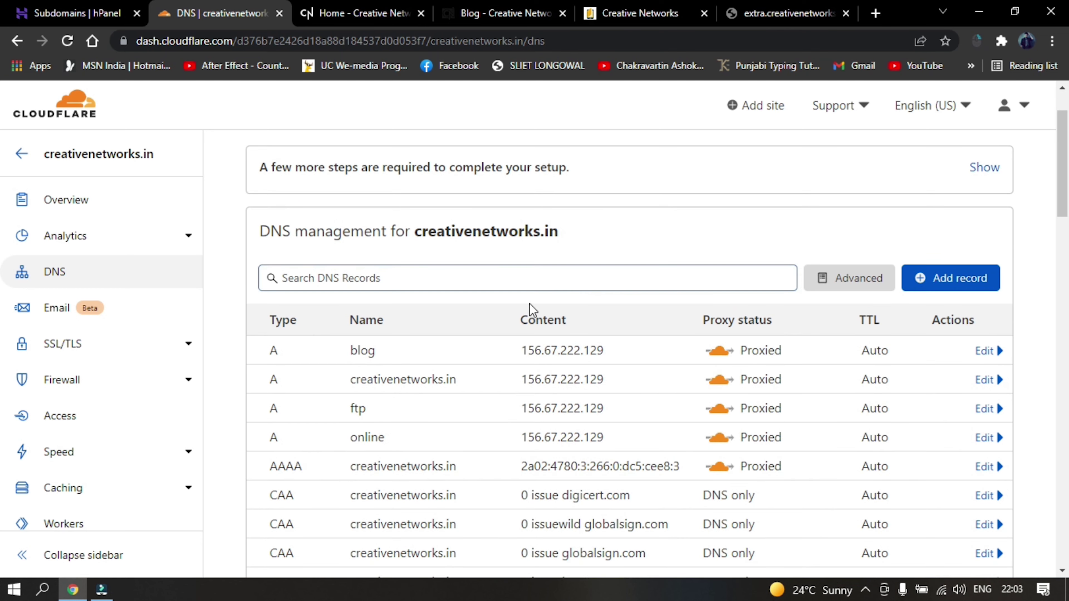
- Start a new proxied A record for creativenetworks.in and name it extra
click(950, 290)
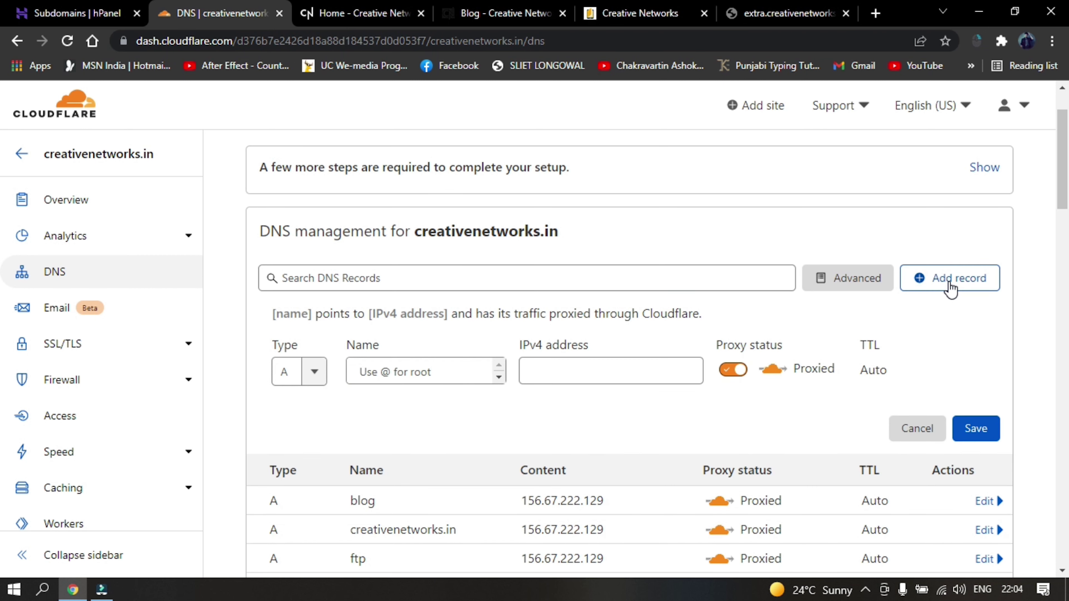
click(400, 379)
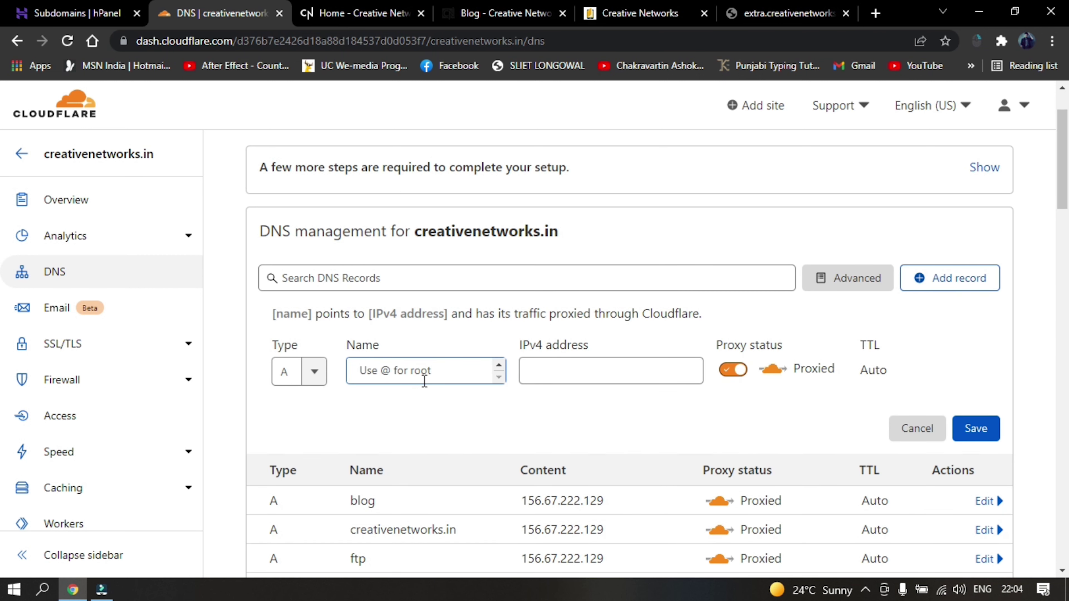
click(410, 374)
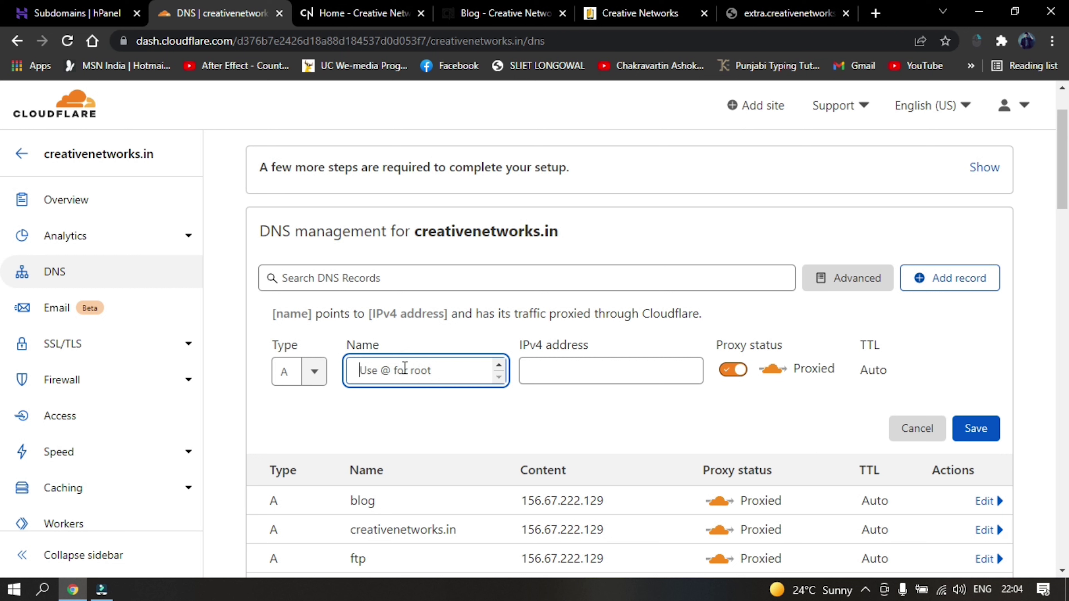
text(extra)
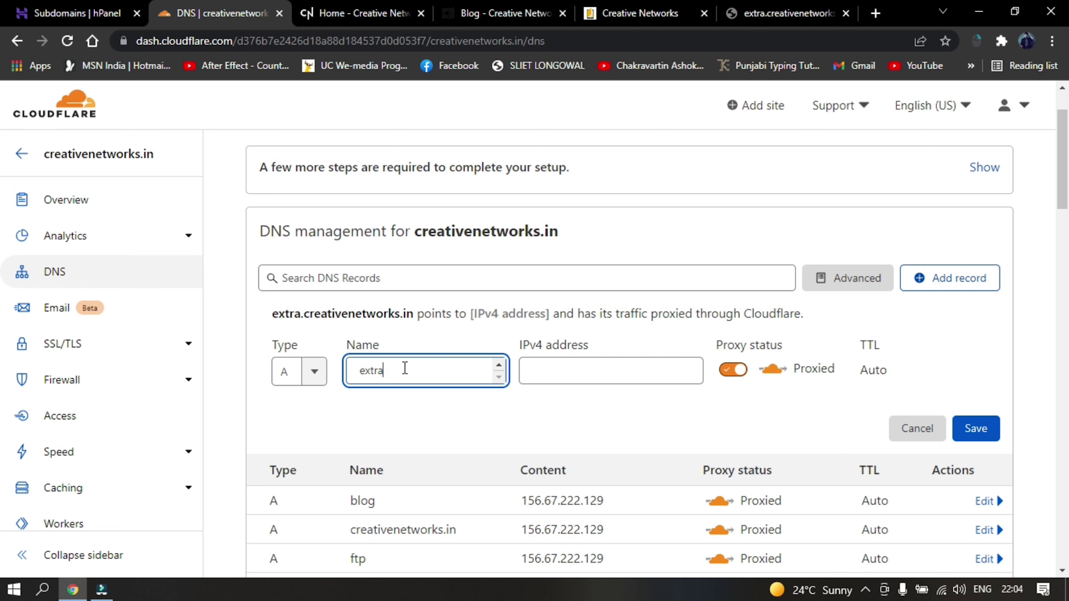
- Copy the creativenetworks.in A record's IP, 156.67.222.129, into the extra record's IPv4 address and save the record
scroll(527, 437, down, 3)
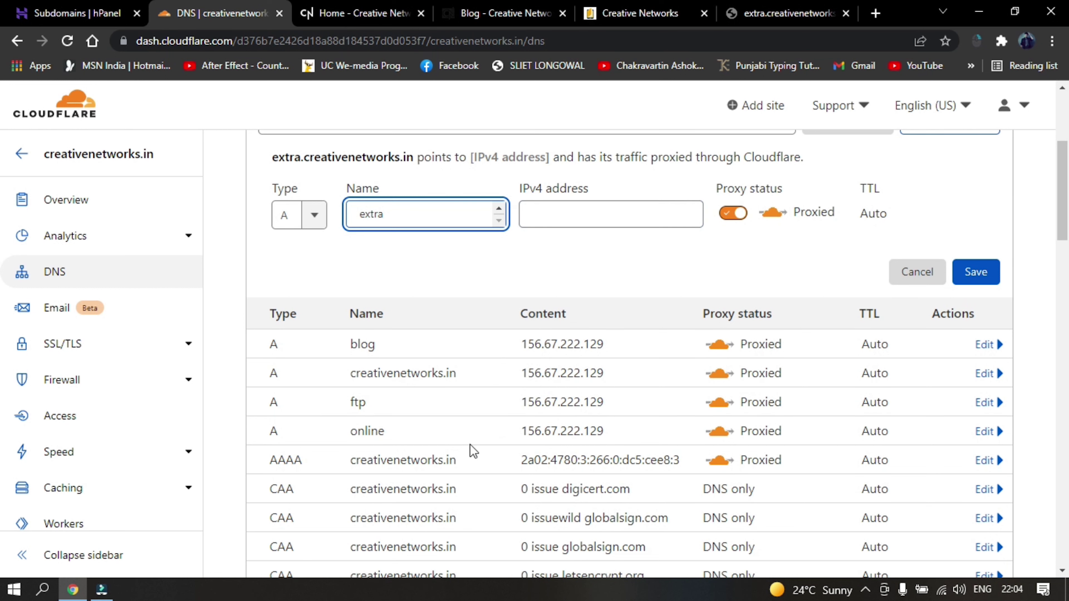
click(352, 374)
drag(351, 374, 450, 374)
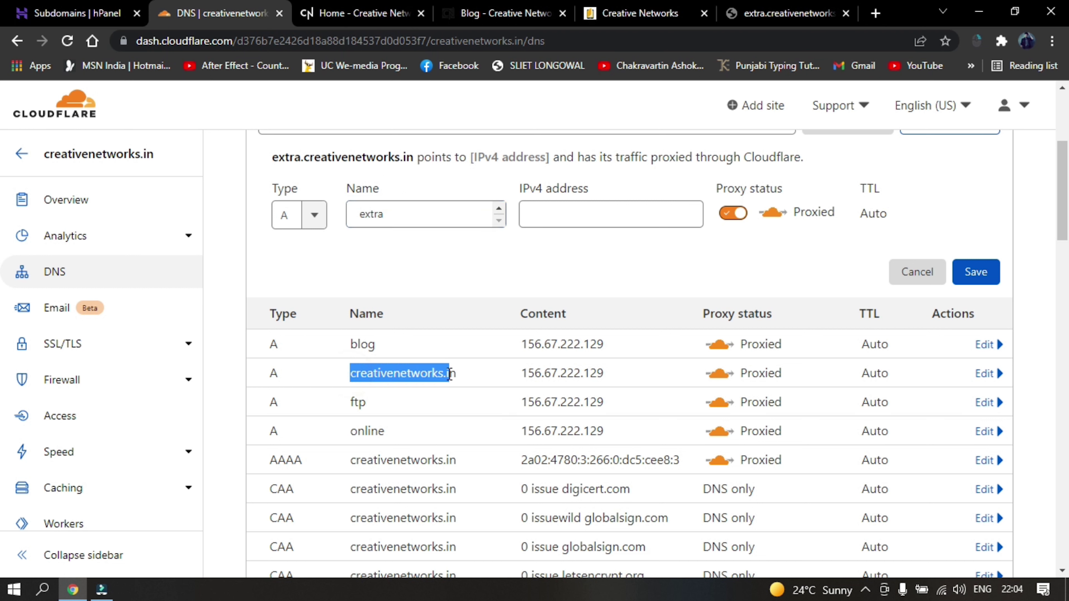
drag(521, 376, 610, 376)
key(ctrl+c)
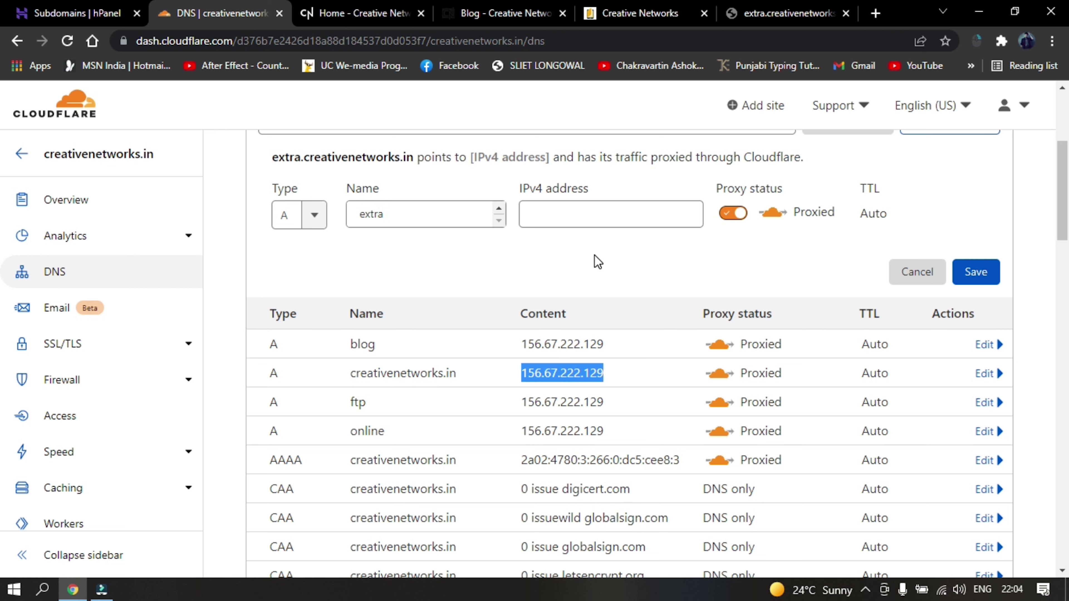
click(584, 214)
key(ctrl+v)
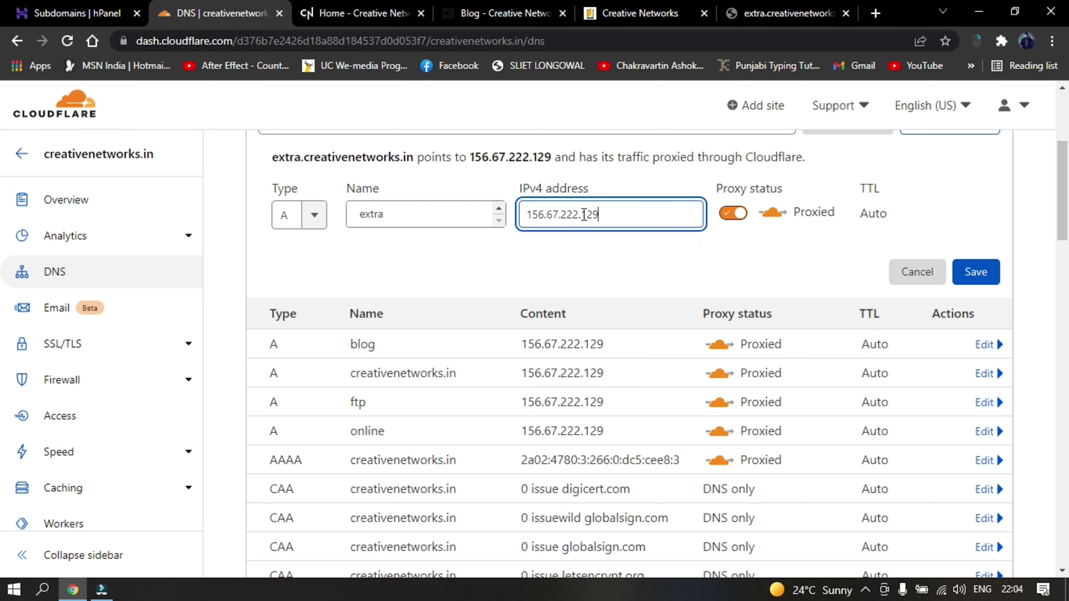
click(975, 273)
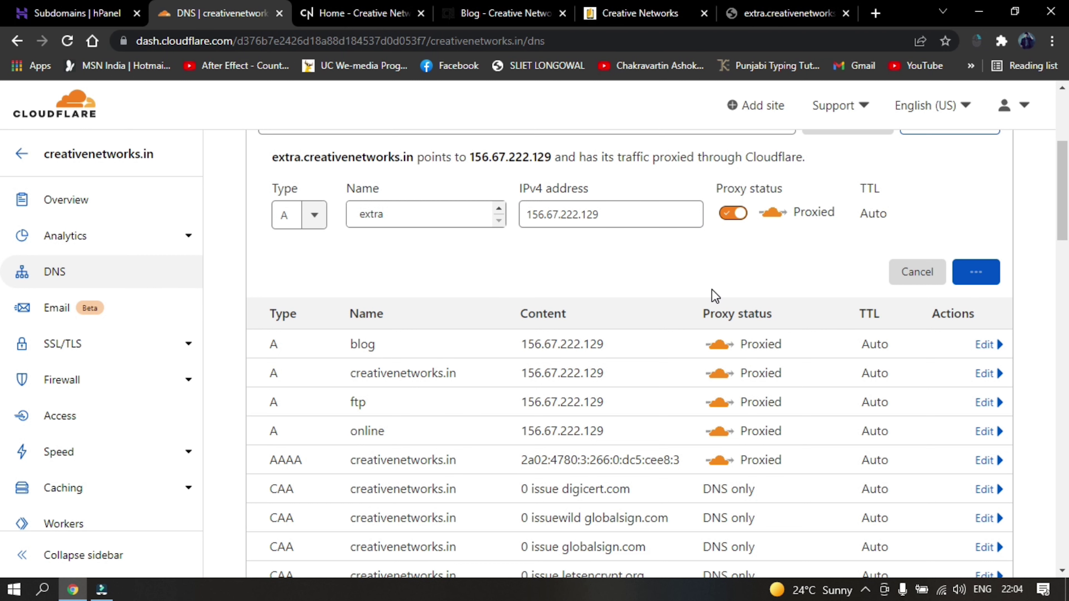
scroll(620, 342, up, 5)
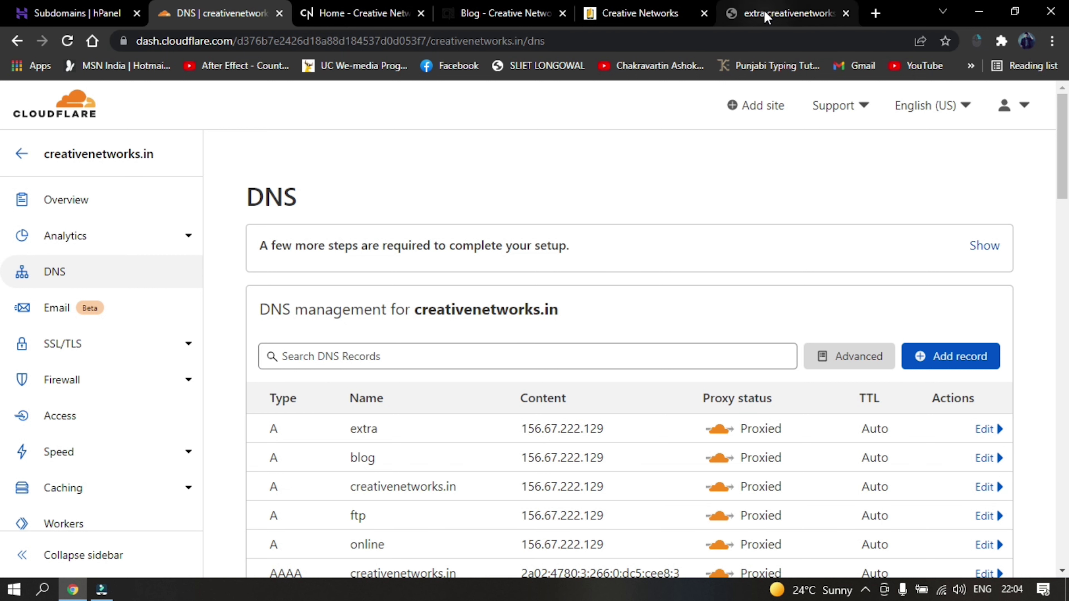
- Reload extra.creativenetworks.in and review the page it serves to check the subdomain
click(778, 13)
click(68, 40)
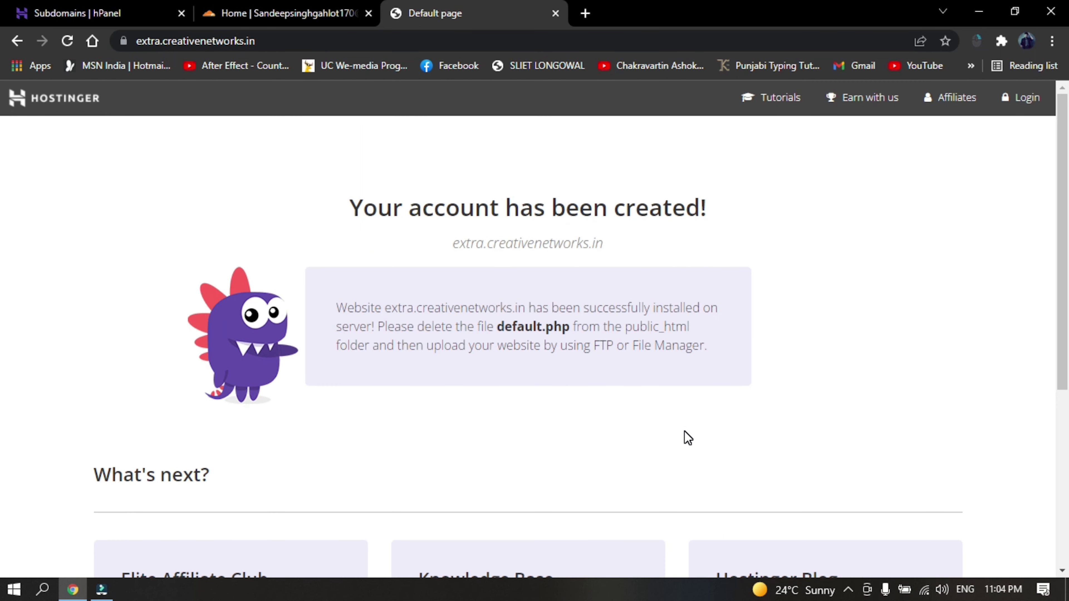
click(684, 431)
drag(350, 208, 551, 208)
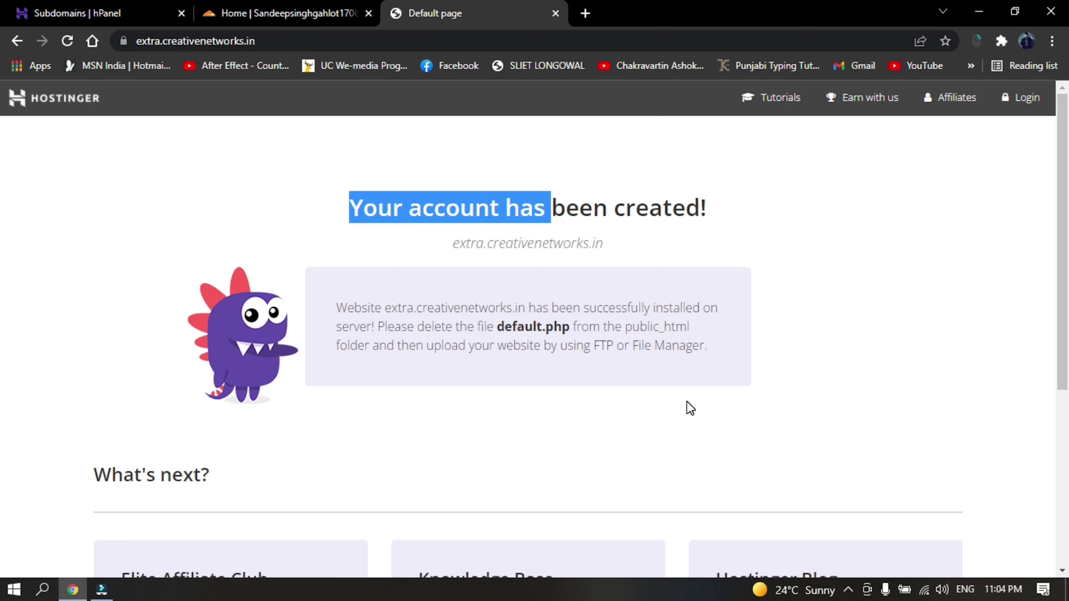
click(220, 177)
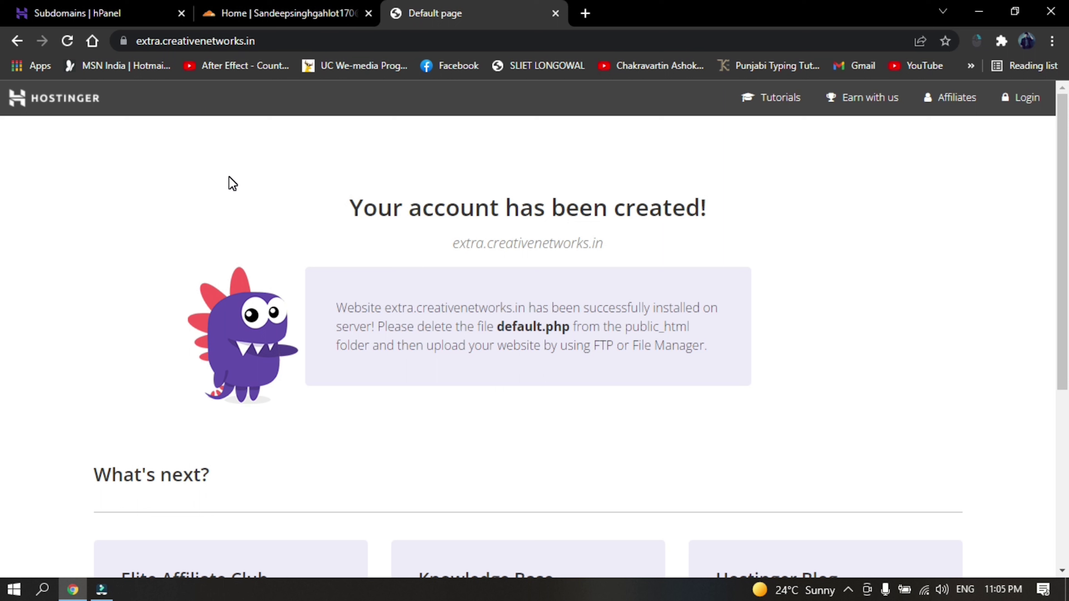
- Switch back to Hostinger and open the Auto Installer for the creativenetworks.in hosting account
click(128, 7)
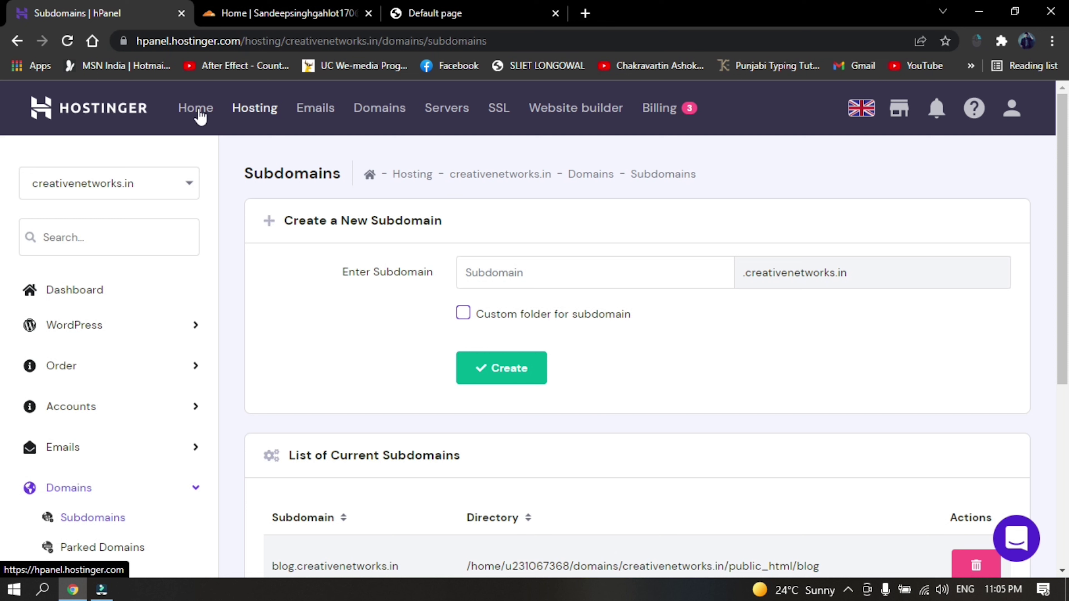
click(260, 113)
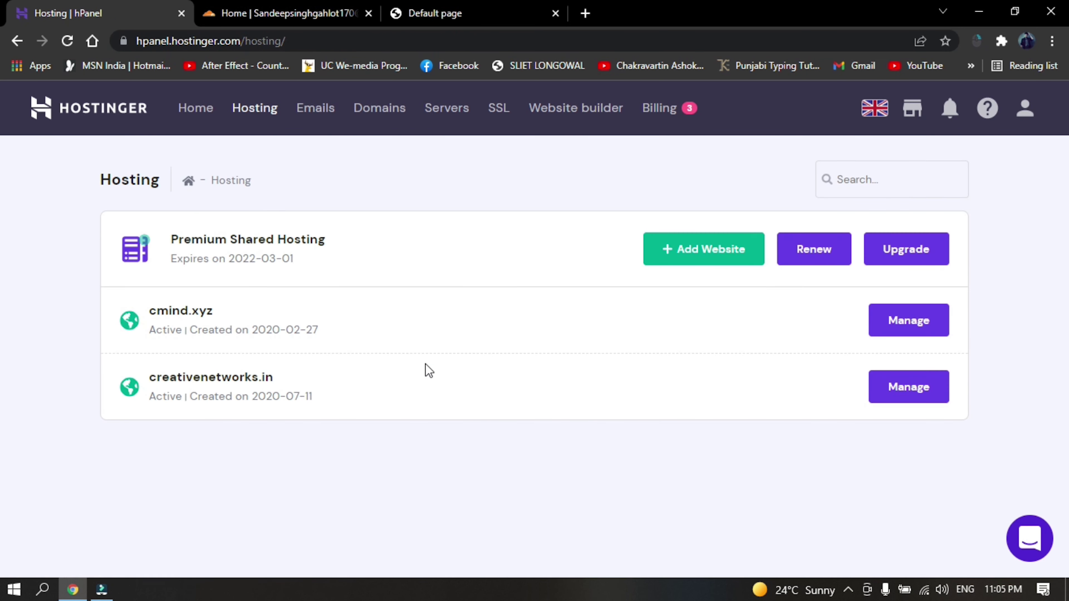
click(904, 398)
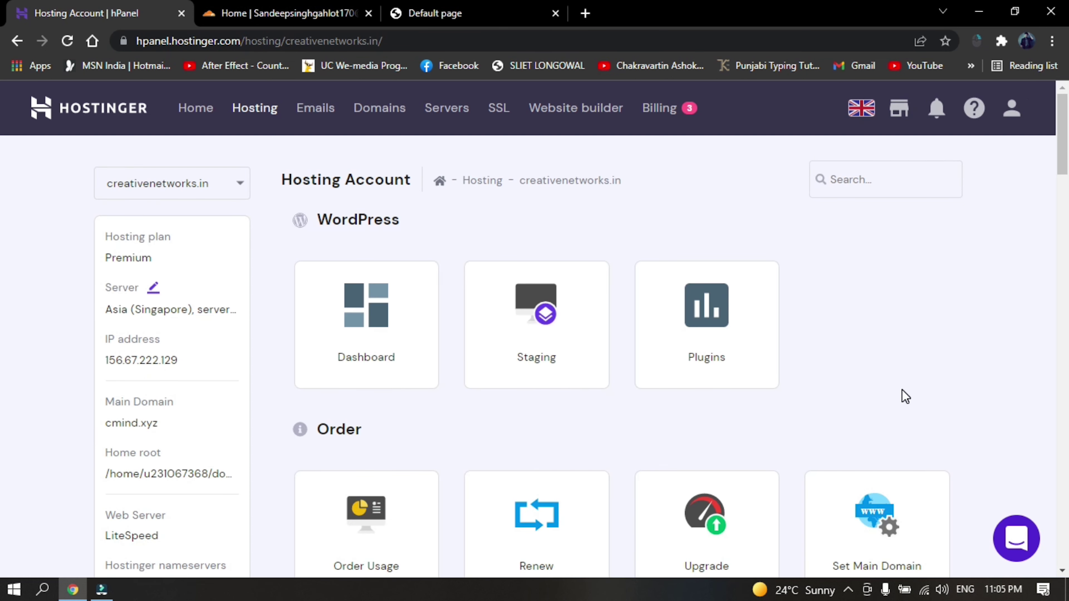
scroll(792, 354, down, 8)
scroll(794, 357, down, 13)
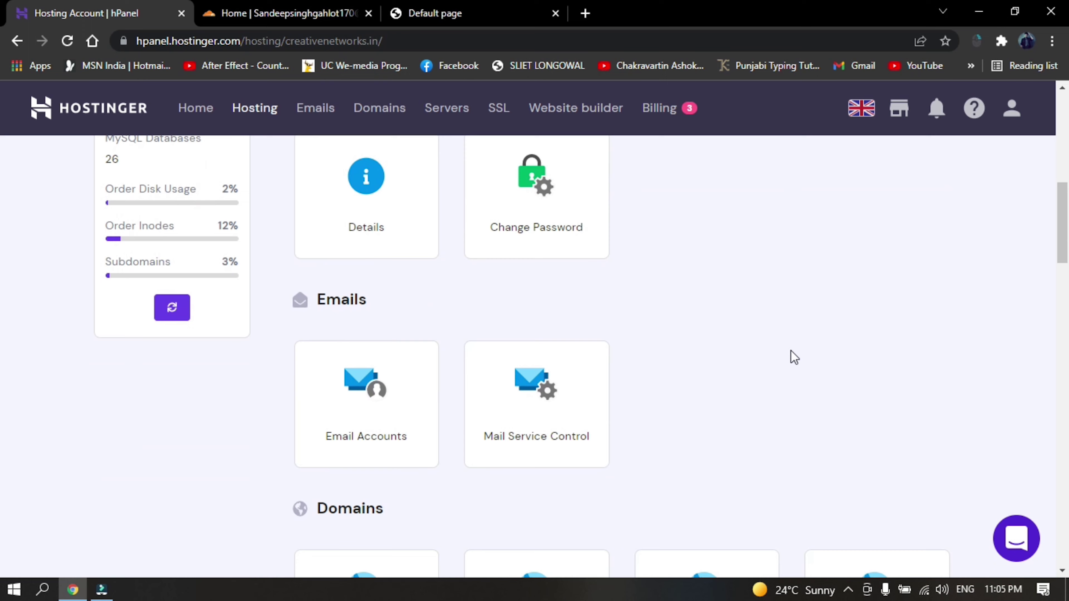
scroll(794, 357, down, 3)
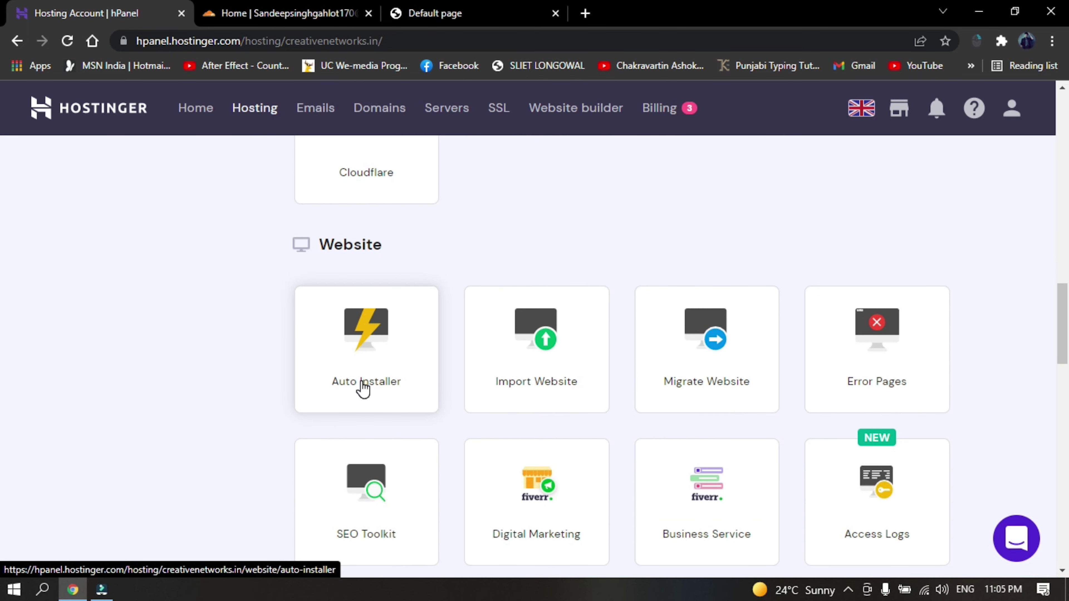
click(374, 366)
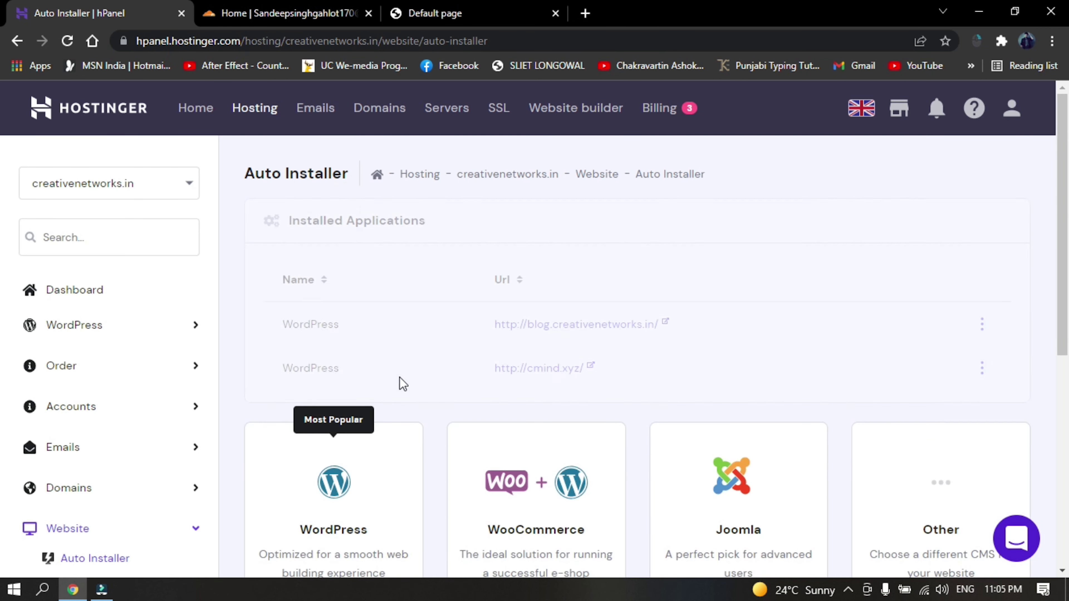
- Start a WordPress installation with the advanced options shown, title the website Extra and enter the administrator password
scroll(436, 396, down, 3)
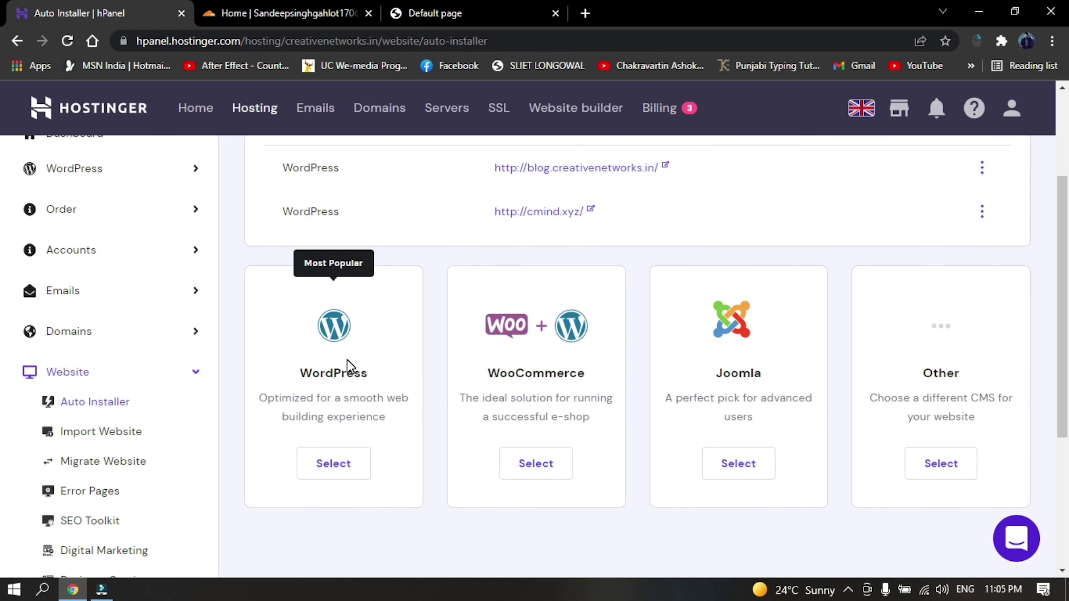
click(342, 470)
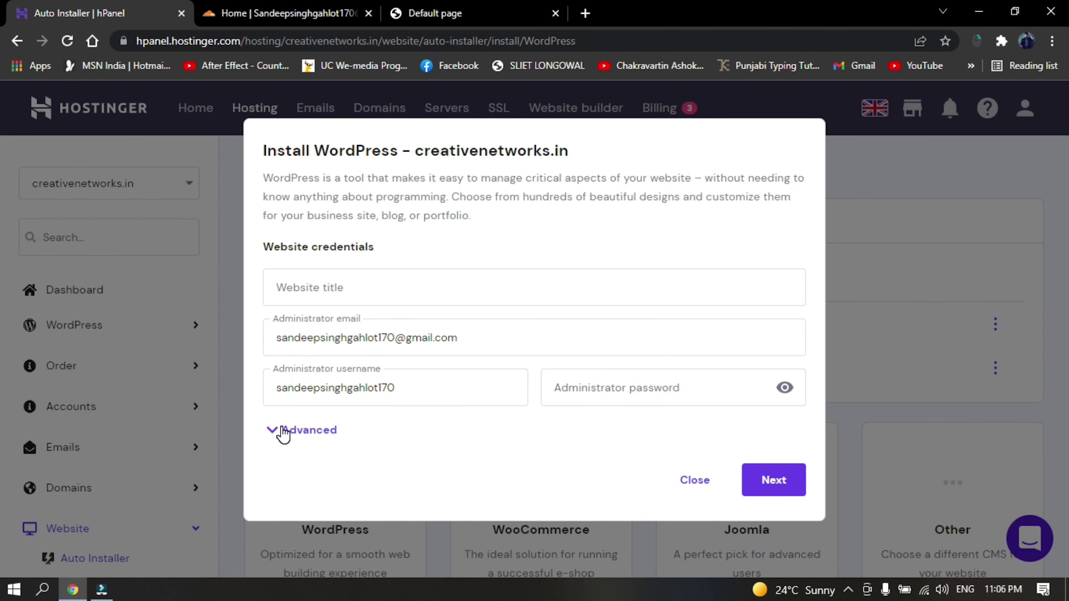
click(282, 431)
scroll(437, 404, down, 1)
scroll(459, 397, down, 1)
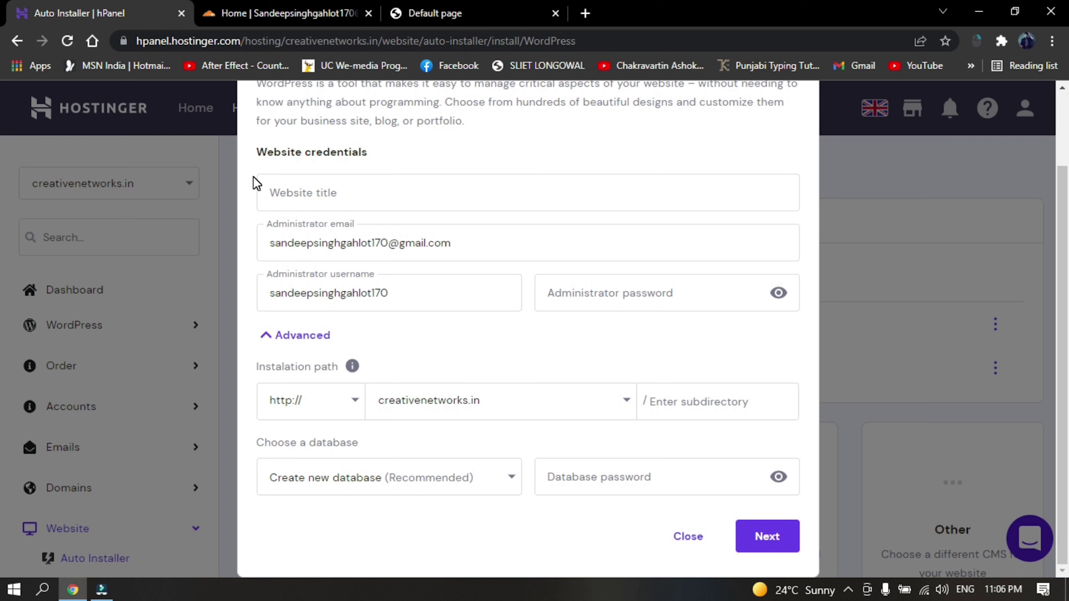
click(337, 190)
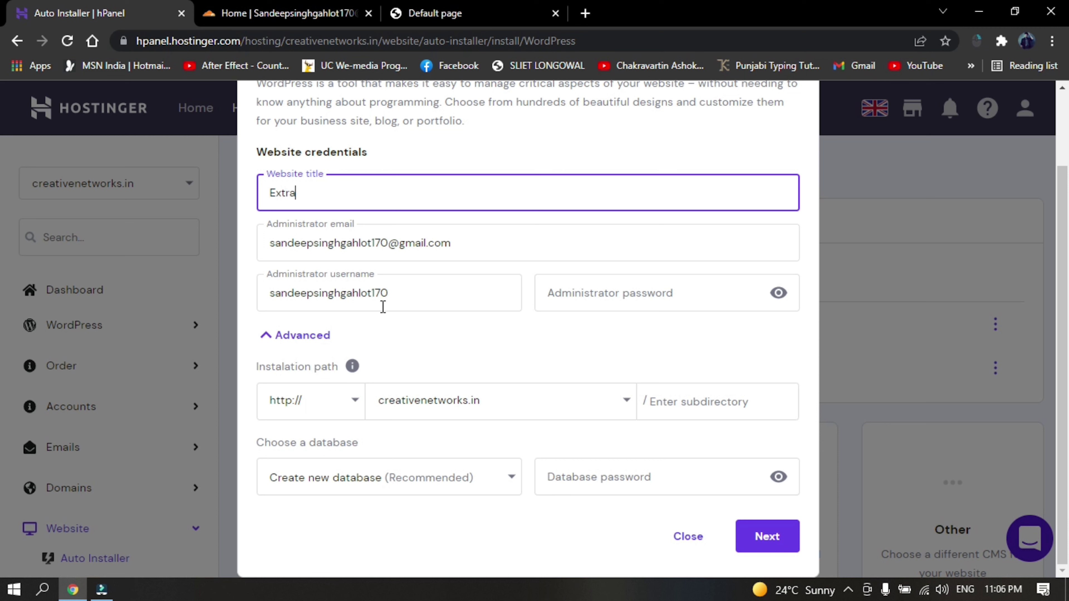
click(591, 291)
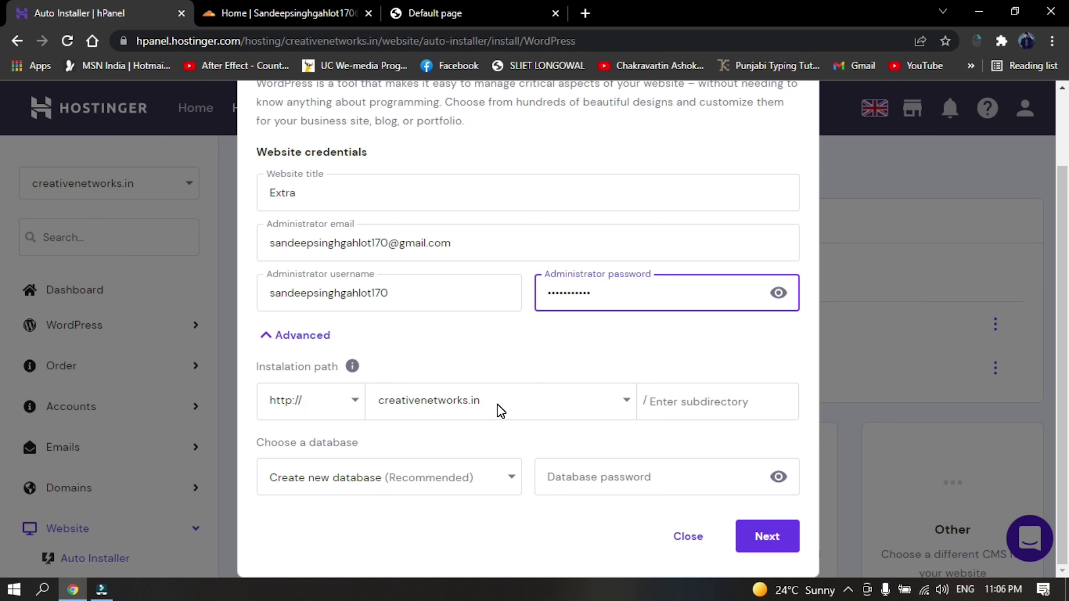
- Set the installation path to extra.creativenetworks.in, enter a password for the new database and continue to the version settings
click(500, 411)
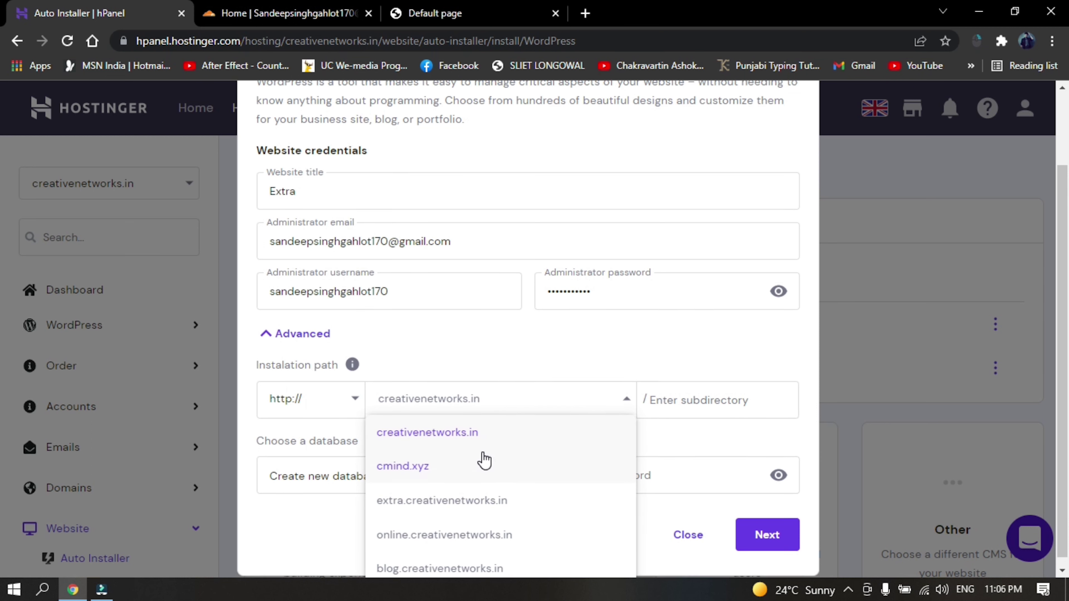
scroll(483, 460, down, 1)
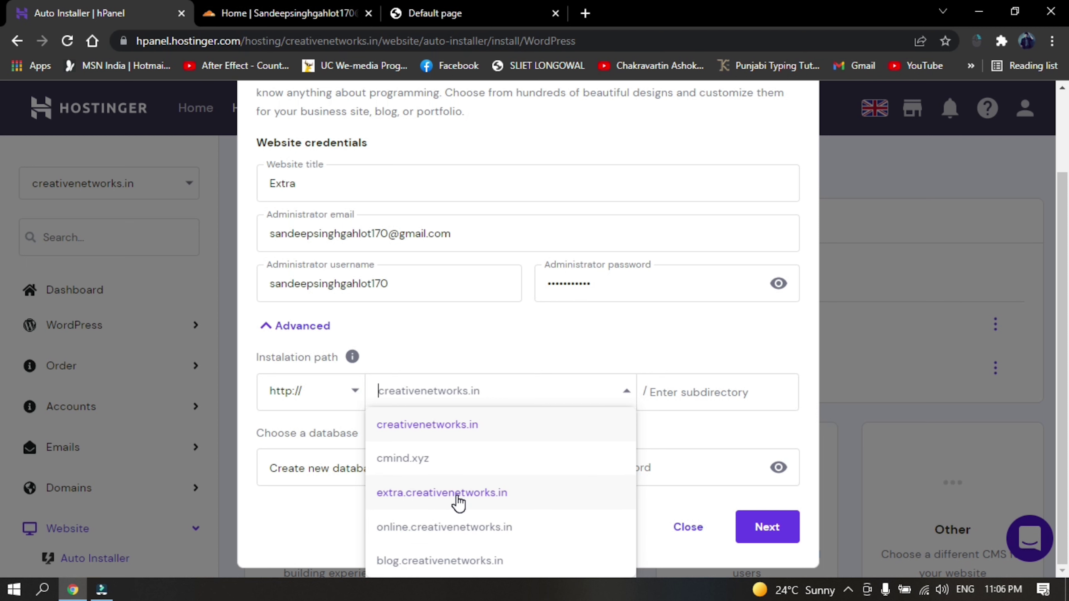
click(457, 498)
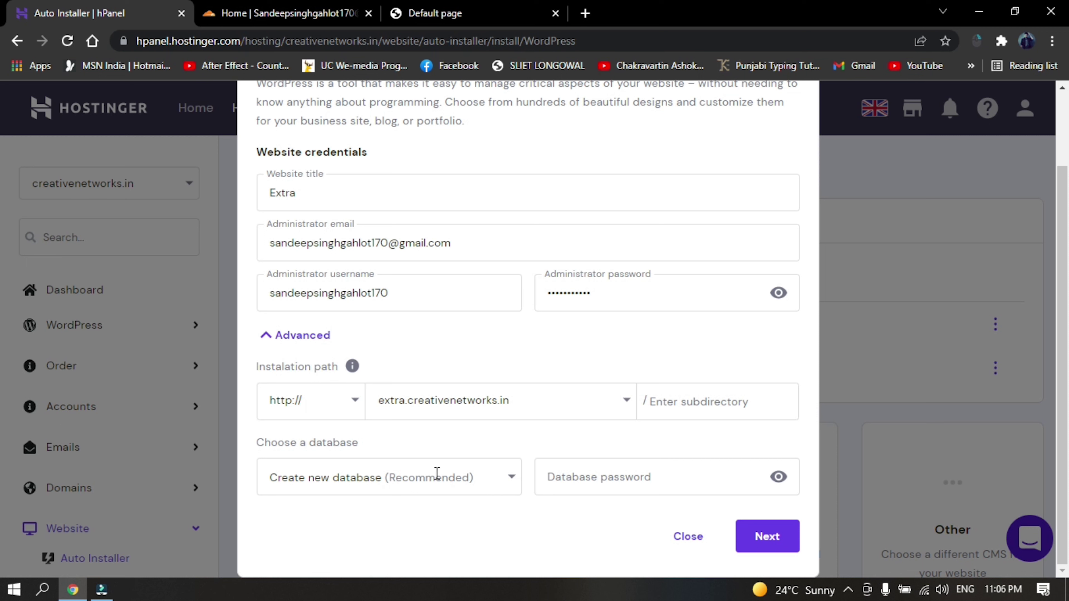
click(587, 472)
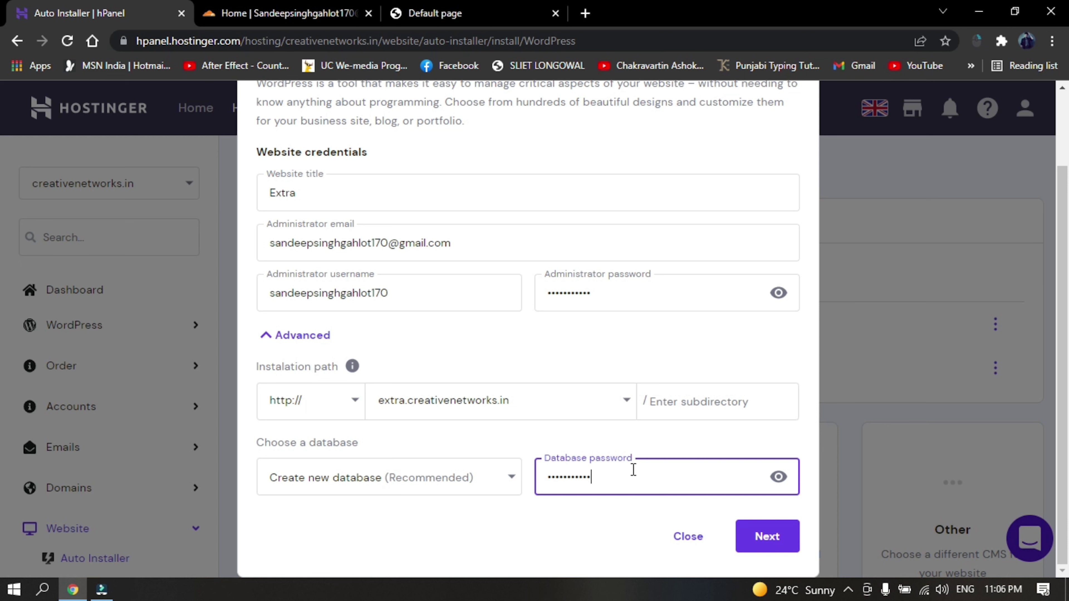
click(751, 536)
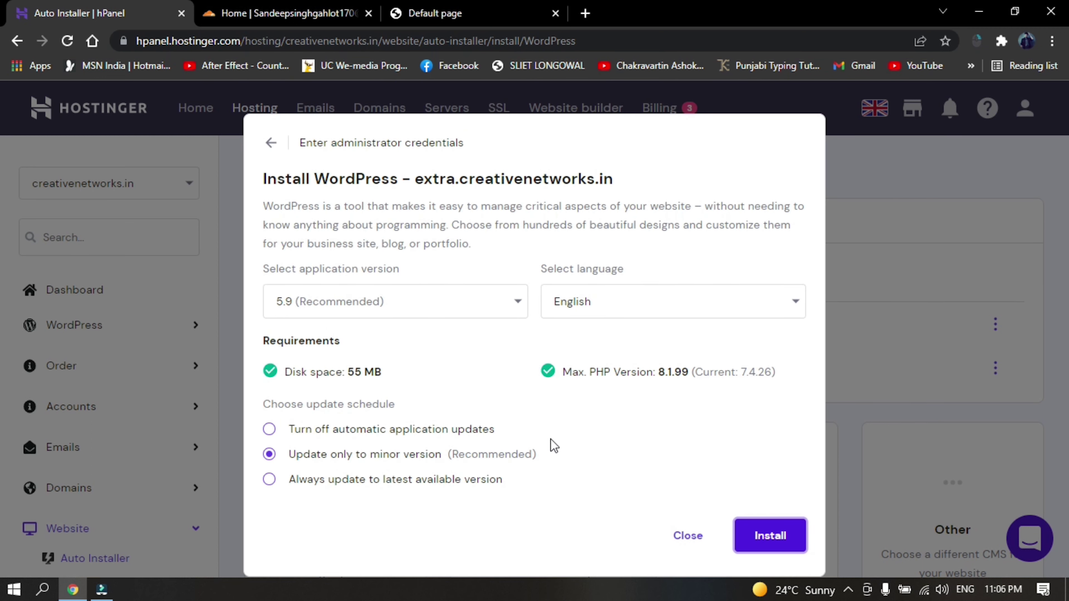
- Install WordPress 5.9 in English on extra.creativenetworks.in, with updates only to minor versions
drag(311, 179, 439, 179)
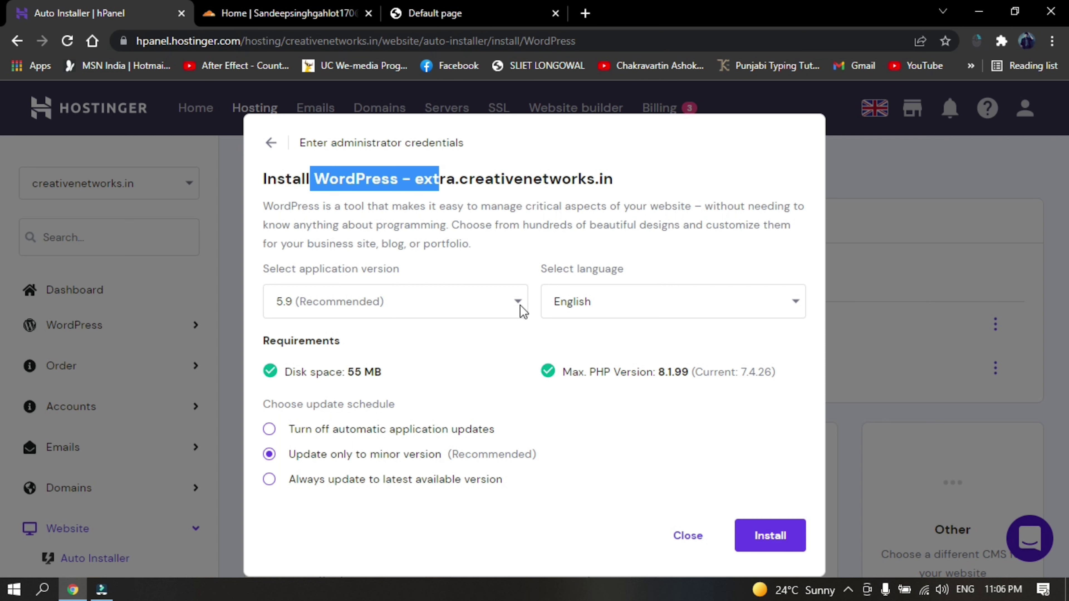
click(504, 383)
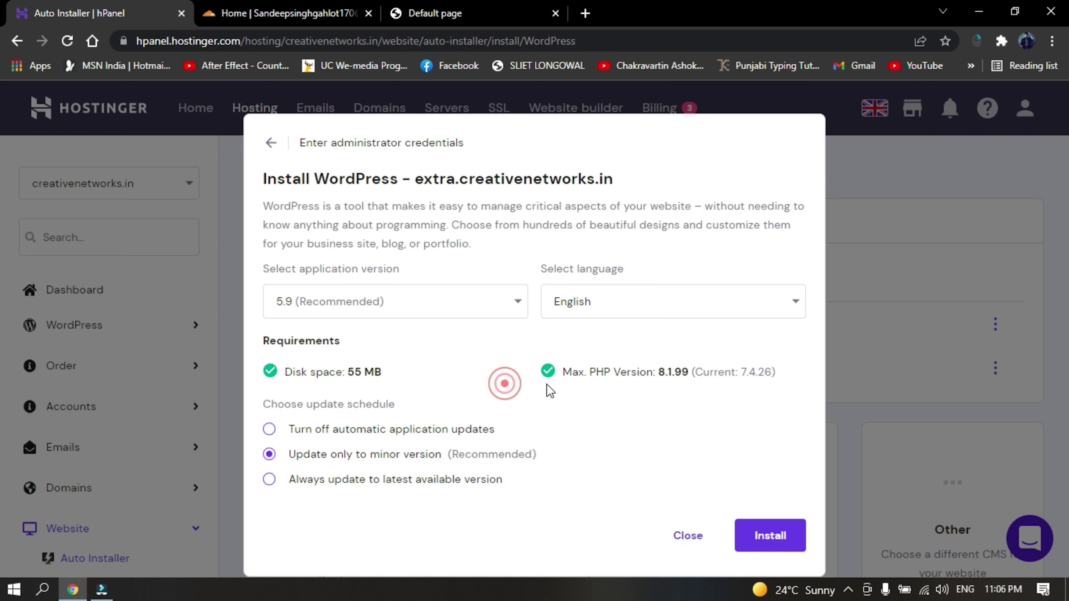
click(765, 531)
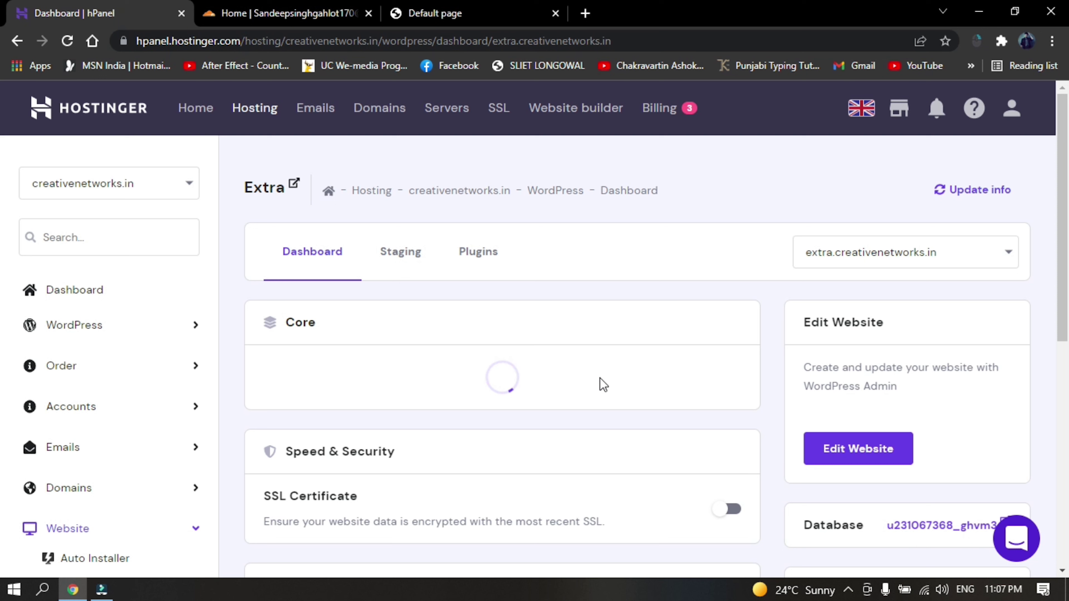
- Look over the new WordPress dashboard, then reload extra.creativenetworks.in and review the site it serves
scroll(603, 385, down, 5)
scroll(603, 384, up, 6)
click(465, 9)
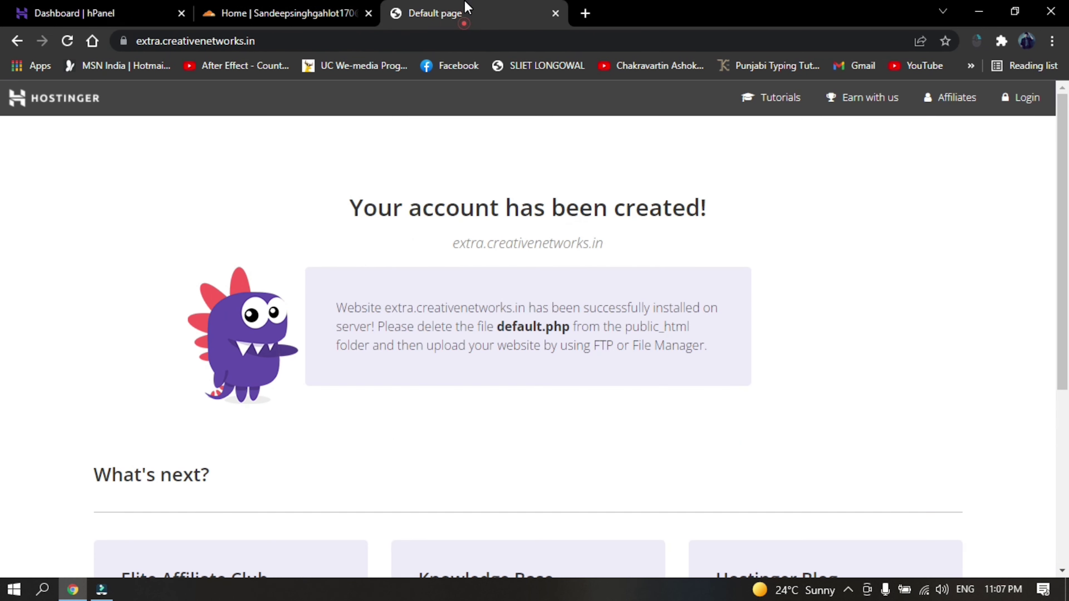
click(69, 40)
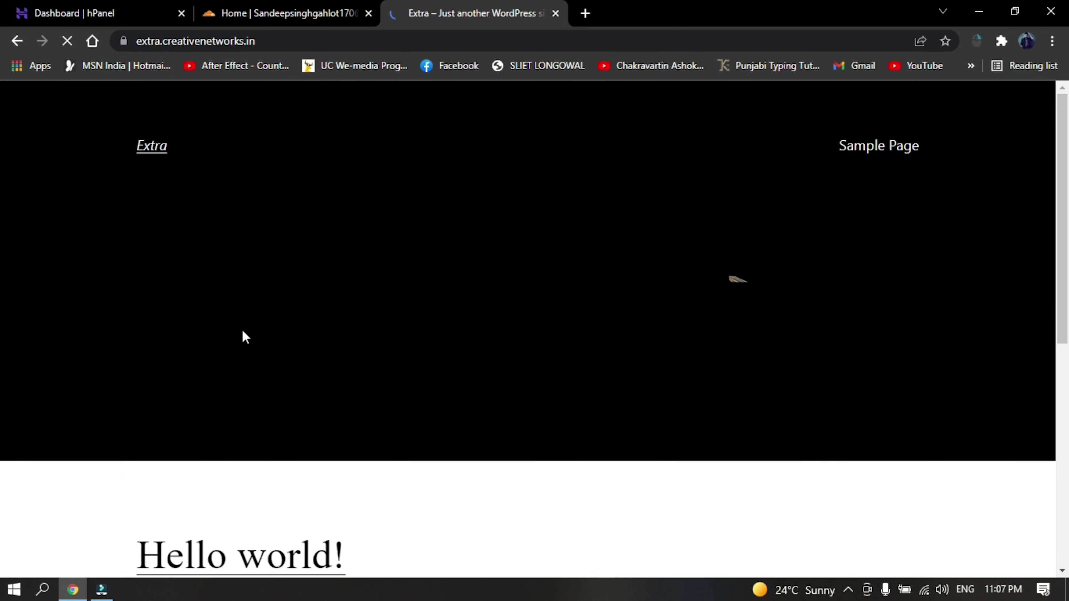
scroll(557, 351, down, 7)
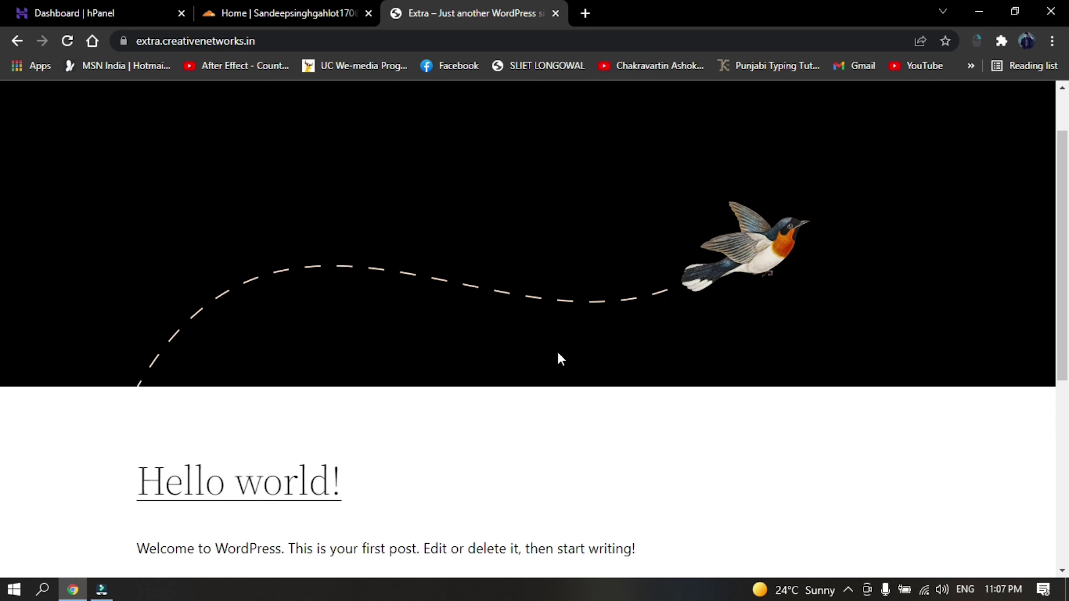
scroll(557, 351, up, 7)
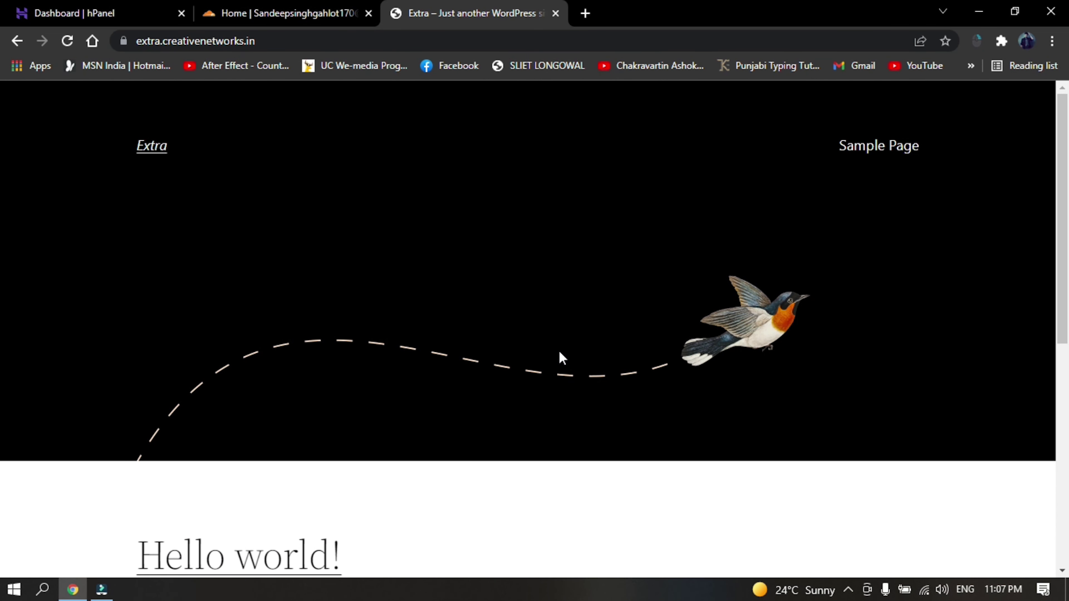